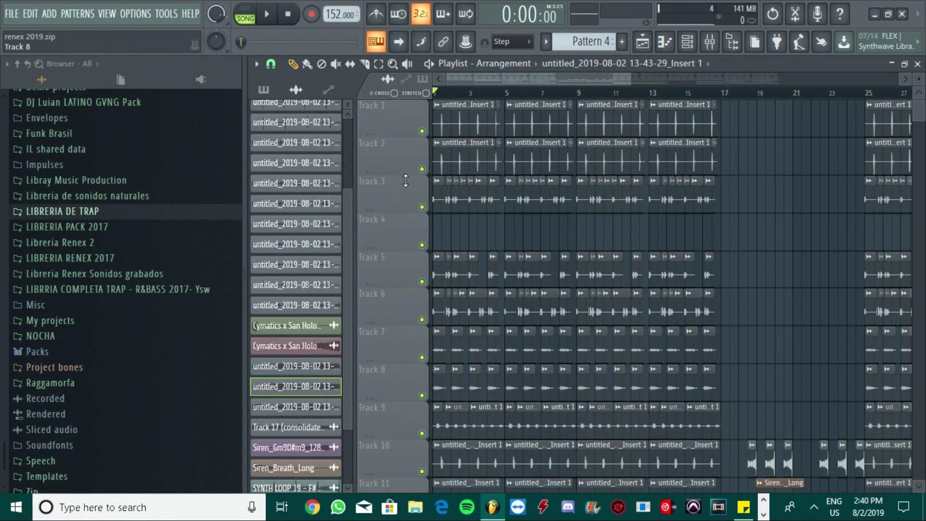
- Solo Track 1 in the playlist and play it from the beginning
left_click_drag(629, 79, 570, 79)
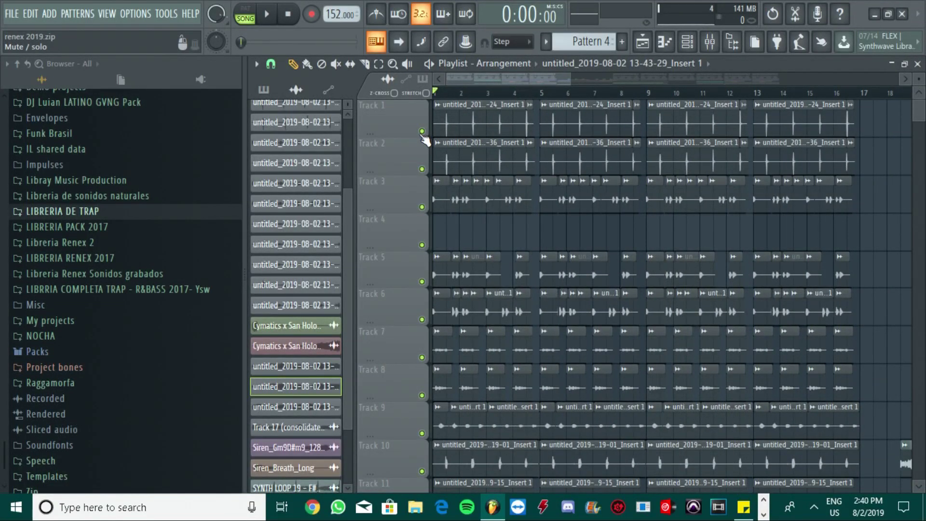
right_click(419, 135)
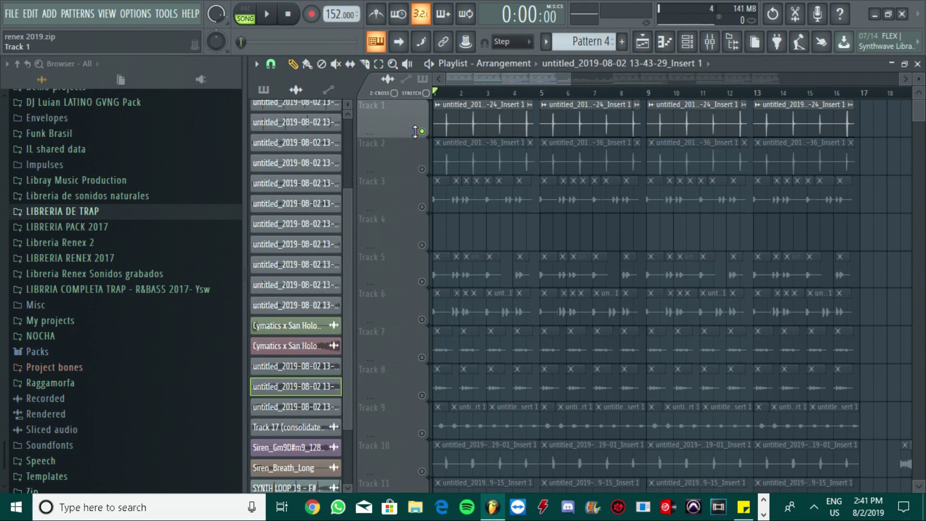
key("space")
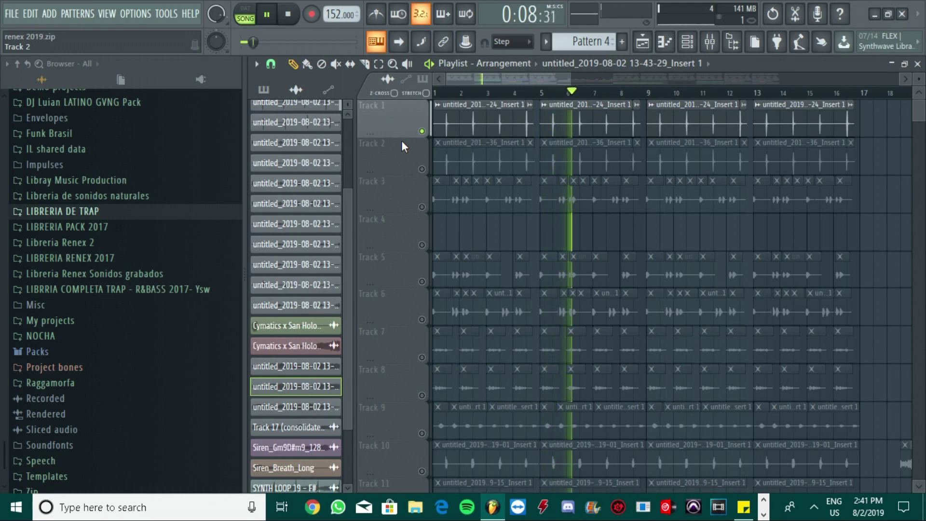
key("space")
- Listen to Track 2 and Track 3 one at a time, each with all other tracks muted
left_click(422, 169)
left_click(422, 131)
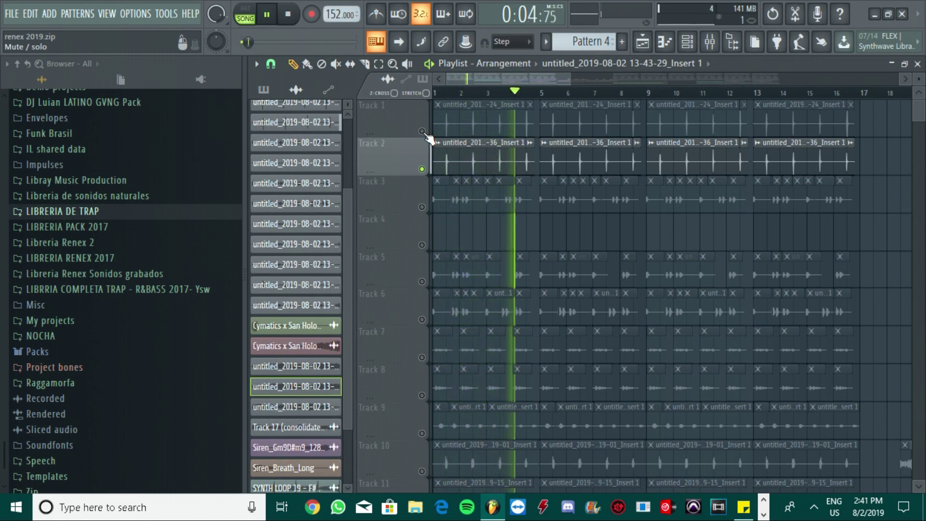
key("space")
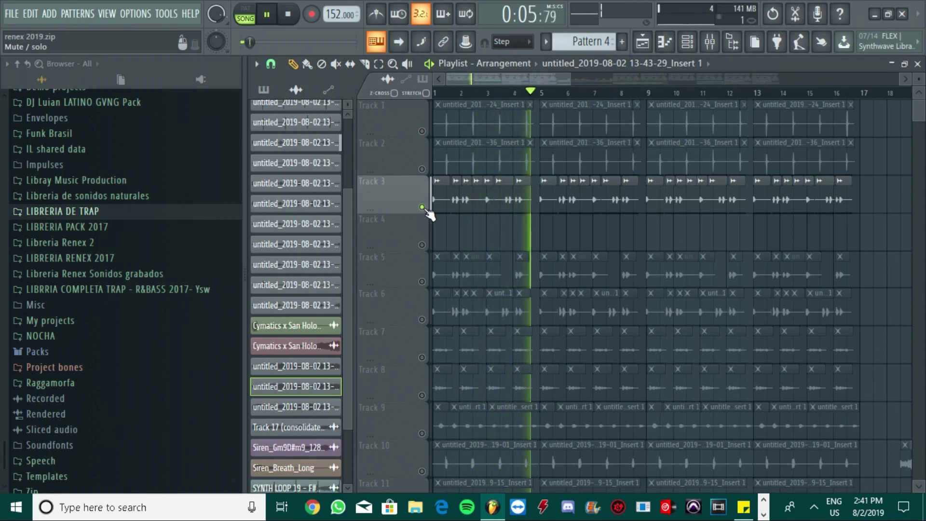
key("space")
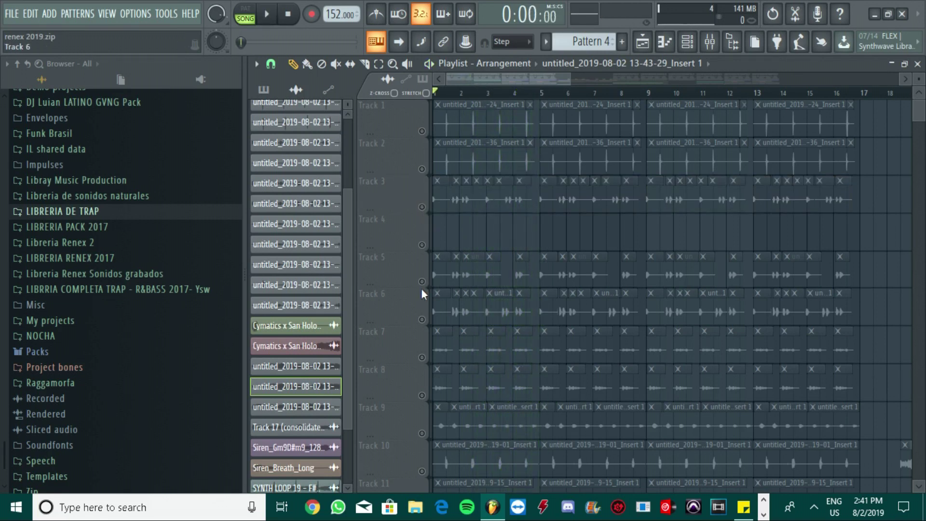
- Listen to Track 5 and Track 6 one at a time, each isolated from the other tracks
key("space")
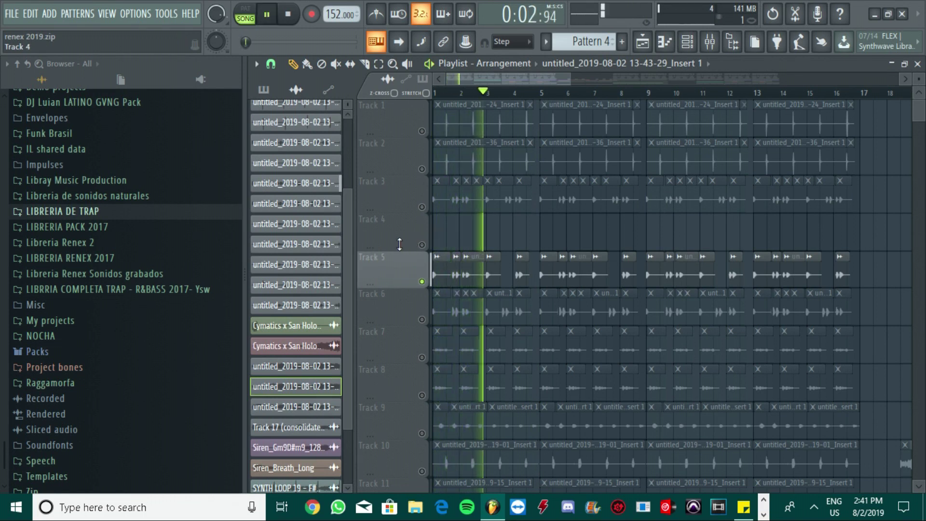
key("space")
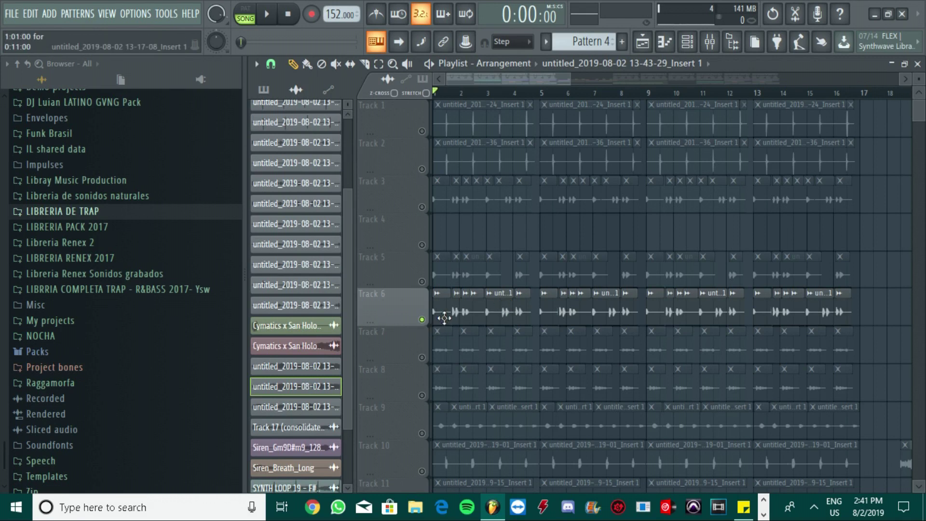
key("space")
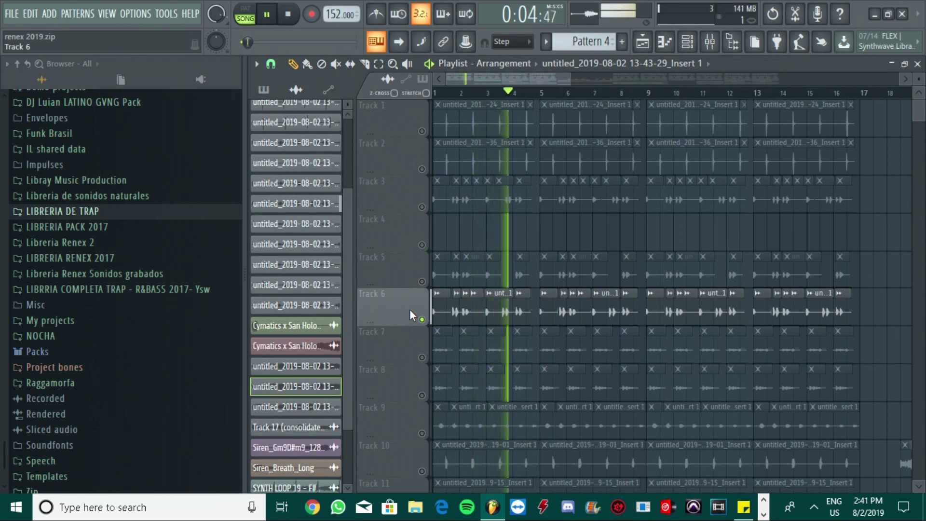
key("space")
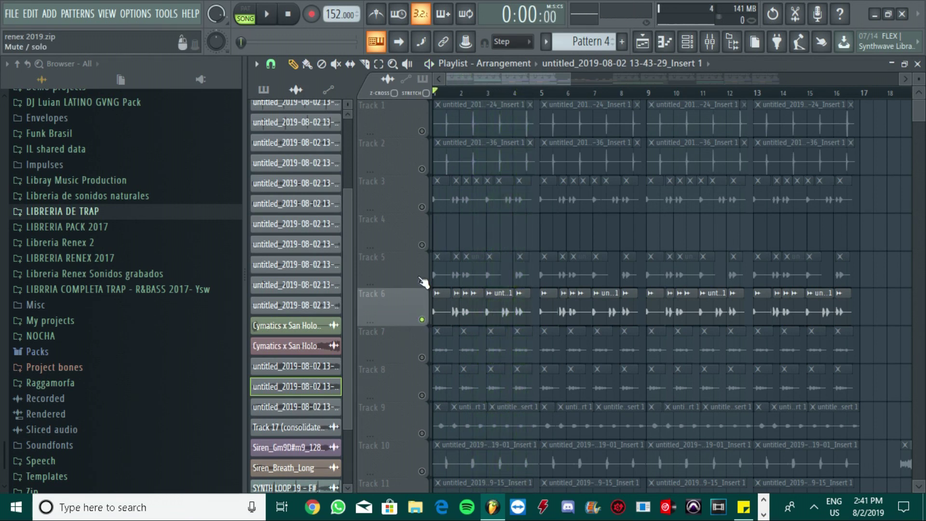
- Unmute Tracks 1 to 5 alongside Track 6 and play the six tracks together
left_click_drag(409, 310, 418, 256)
left_click_drag(423, 212, 421, 131)
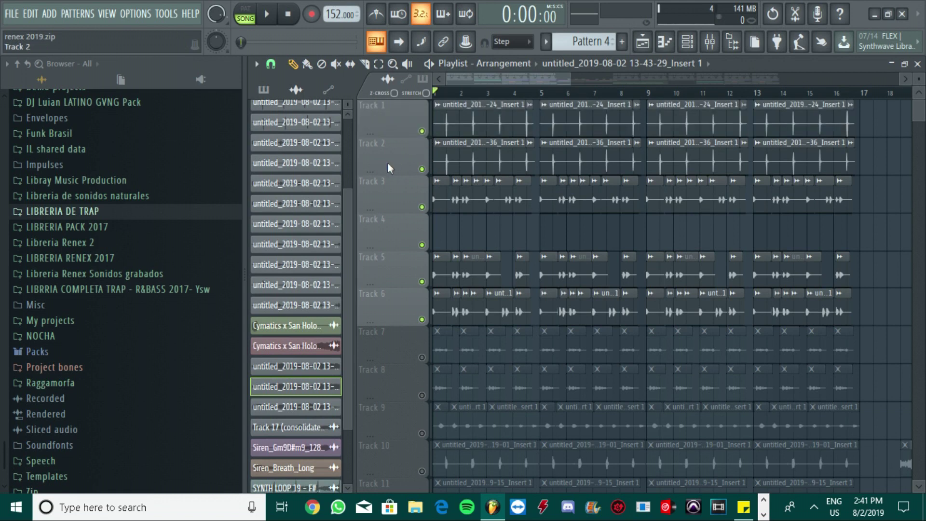
key("space")
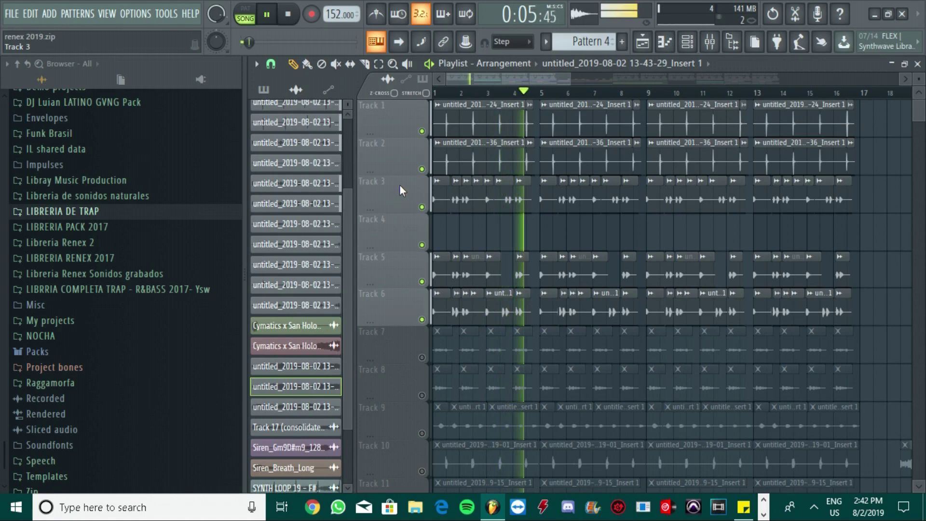
key("space")
- Inspect the Track 1 clip's channel settings and the panning on mixer track 7, and play Tracks 1 to 6 together again
double_click(518, 105)
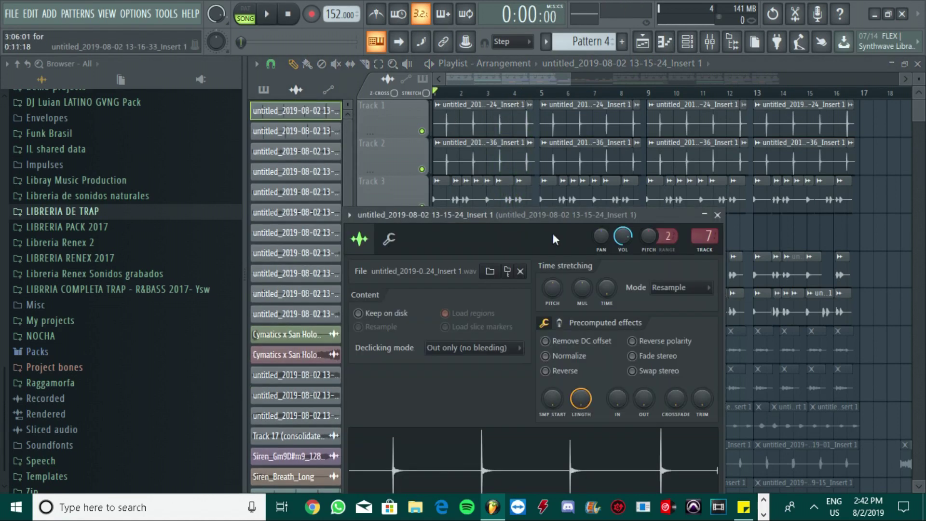
left_click_drag(565, 216, 641, 188)
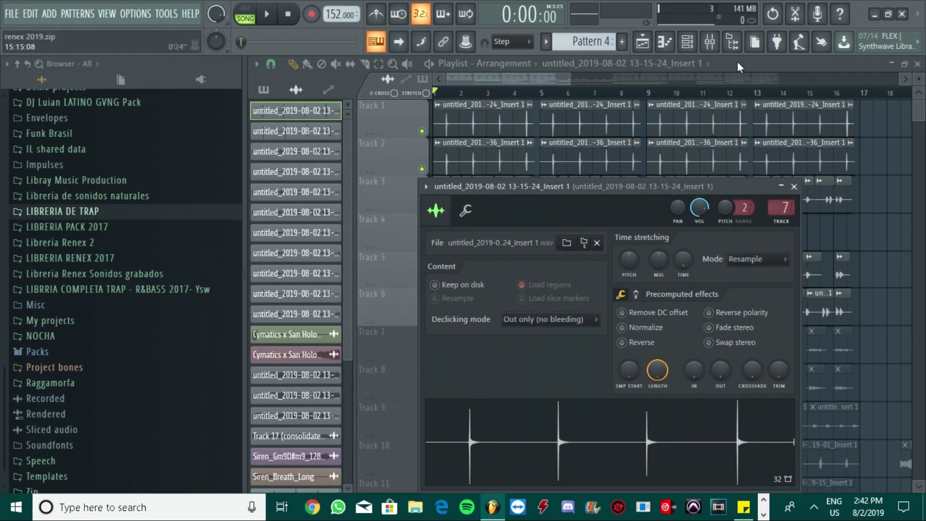
left_click(720, 43)
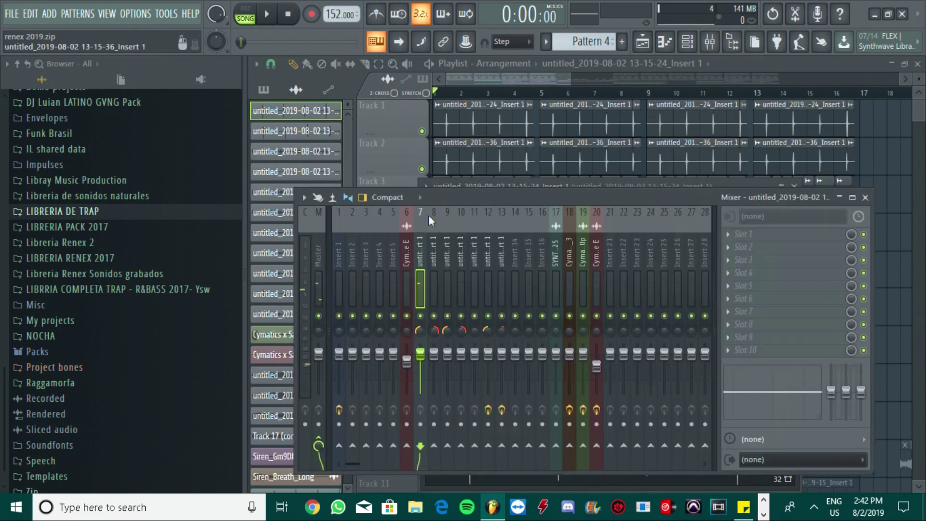
left_click(412, 262)
left_click(418, 296)
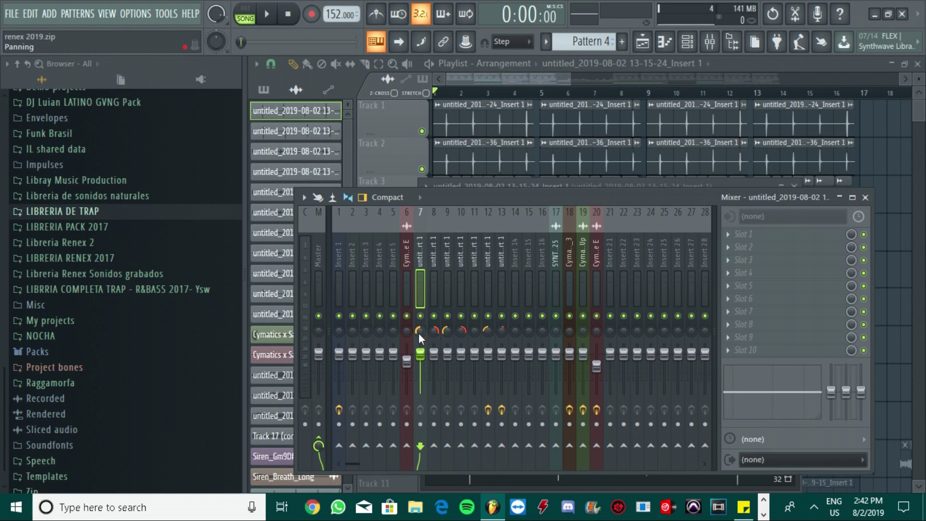
key("F9")
key("space")
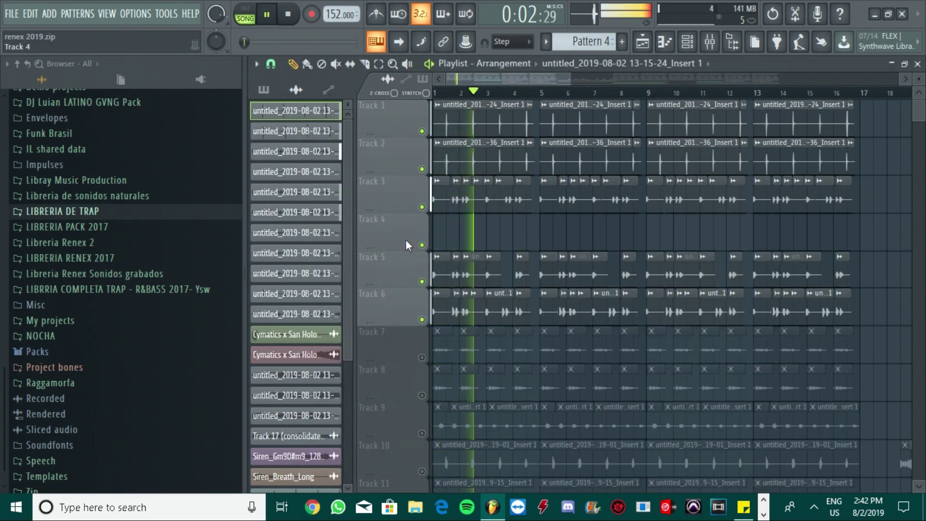
key("space")
- Mute Tracks 1 to 6 and play Track 7 on its own
left_click(421, 319)
left_click(422, 282)
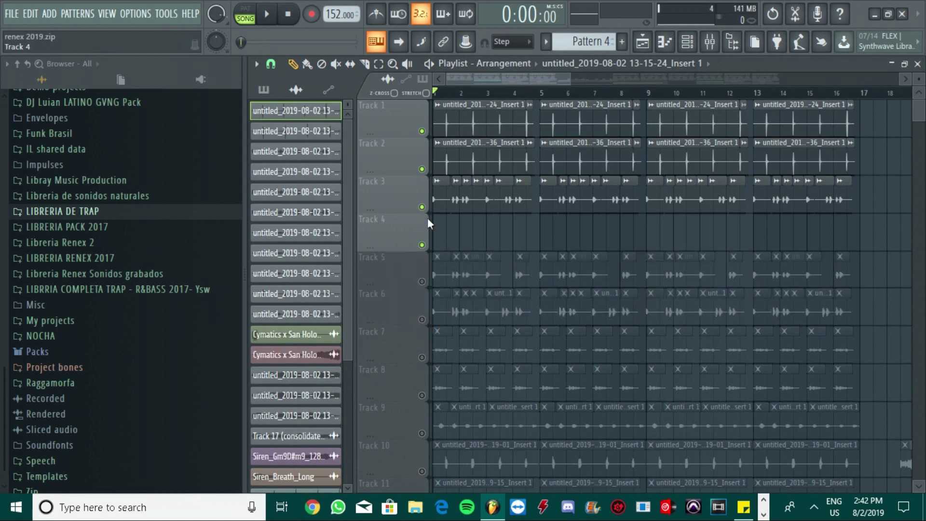
left_click(421, 207)
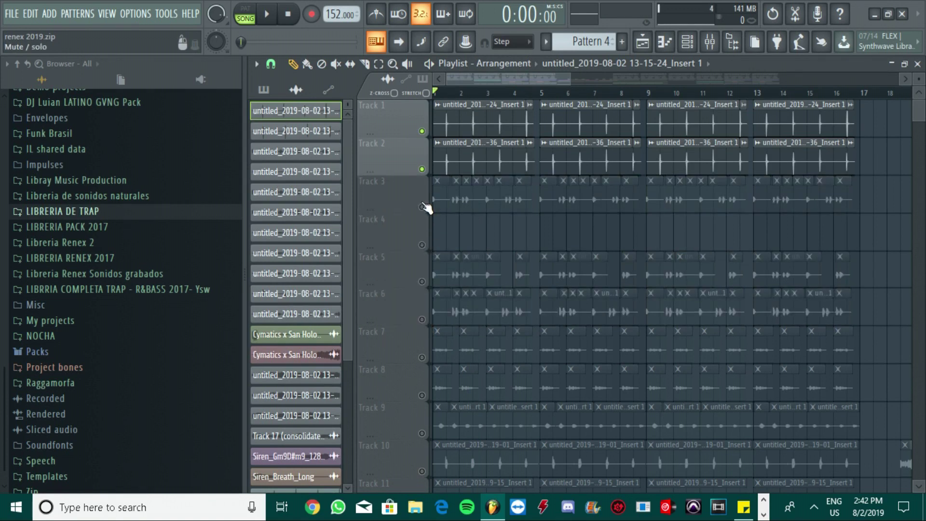
left_click(421, 169)
scroll(408, 203, "down", 1)
left_click(422, 319)
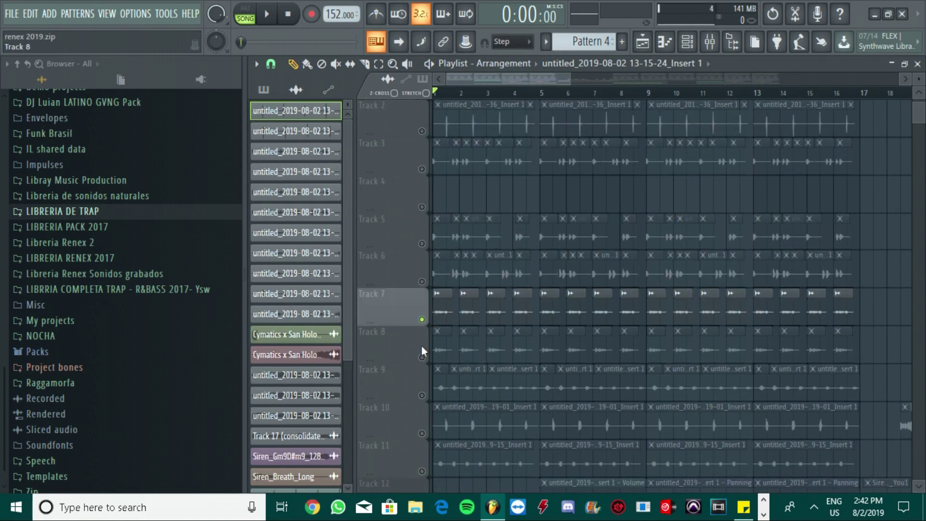
key("space")
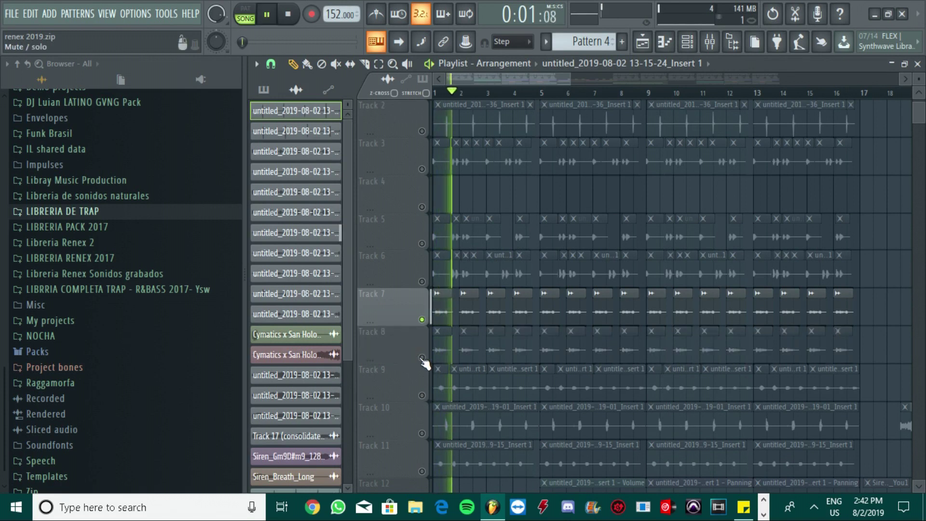
key("space")
- Enable Track 8 alongside Track 7 and play the two tracks together
left_click(421, 357)
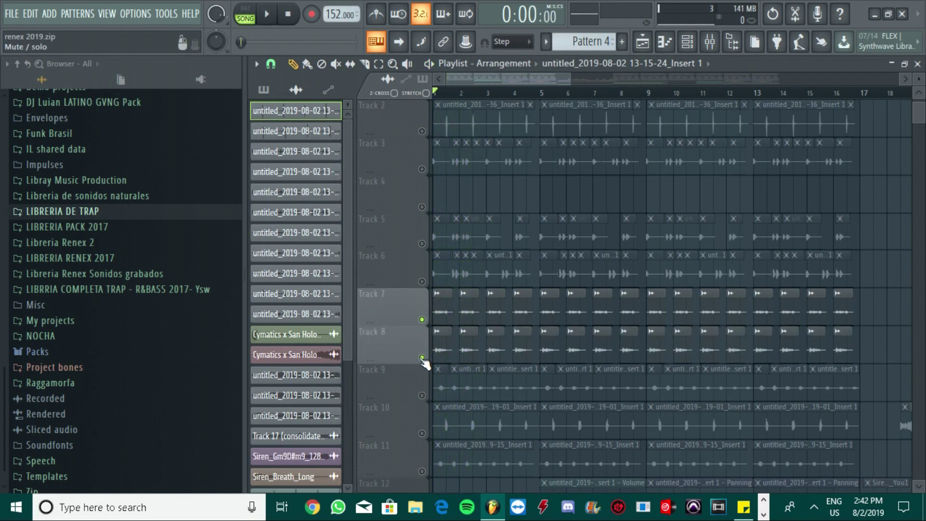
left_click(422, 358)
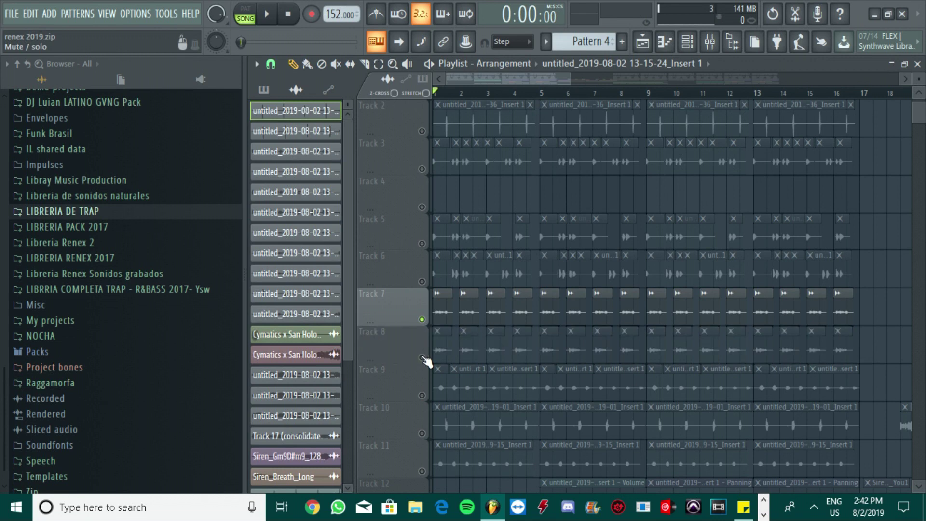
left_click(422, 357)
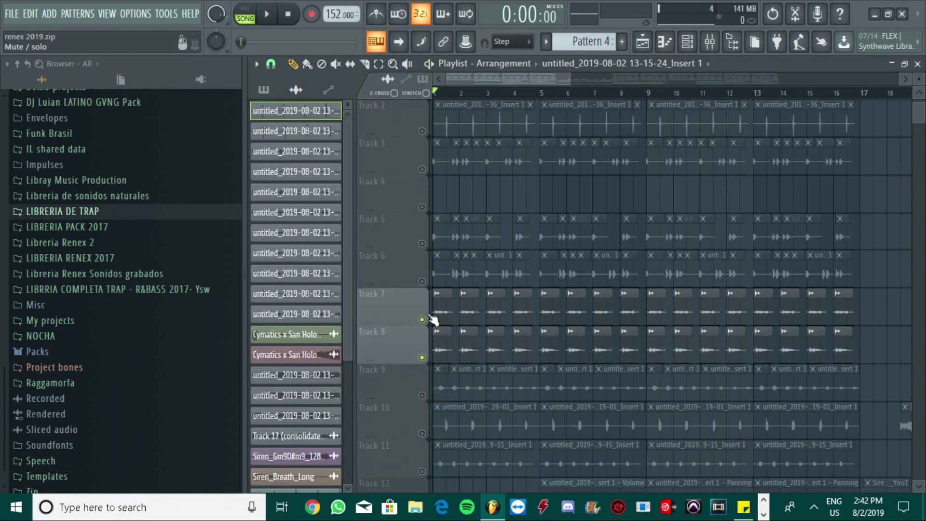
left_click(421, 319)
key("space")
left_click(422, 319)
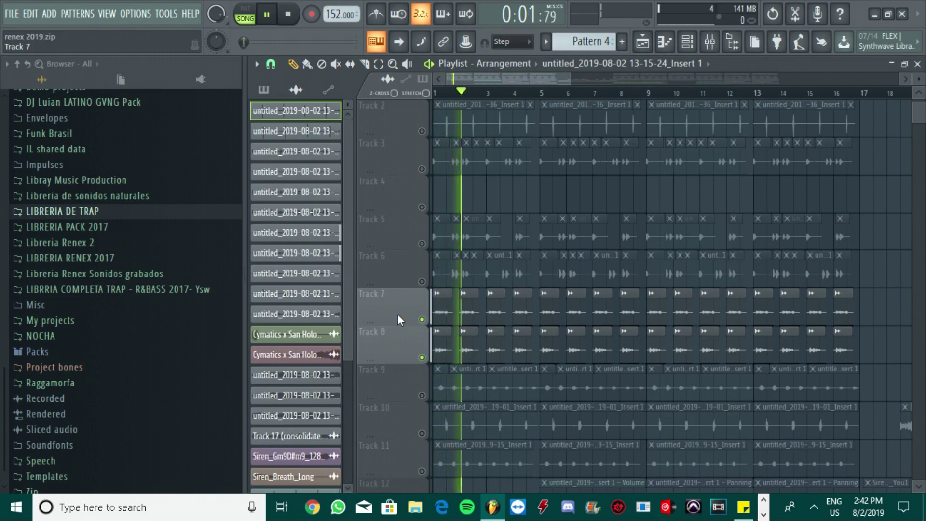
scroll(397, 314, "down", 1)
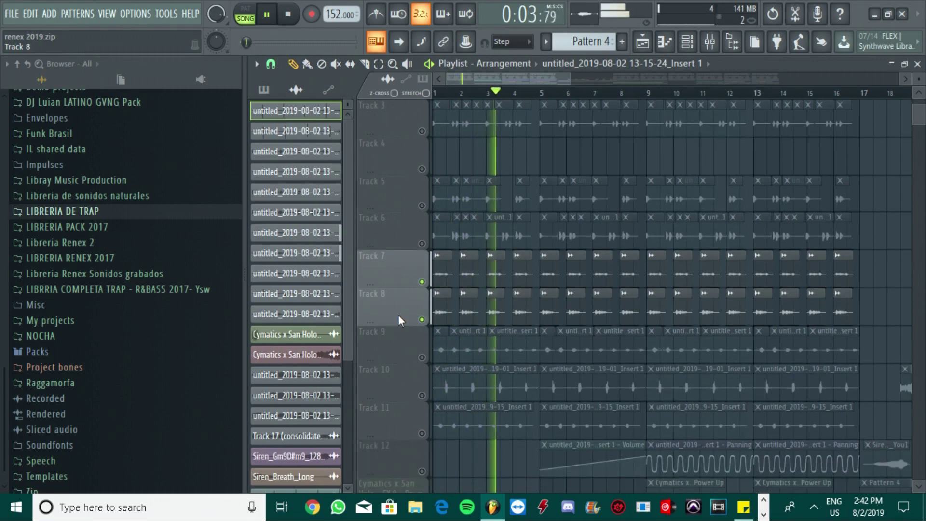
key("space")
- Mute Tracks 7 and 8, enable Track 9 and play it alone
left_click(422, 358)
left_click(422, 320)
left_click(422, 281)
scroll(385, 314, "down", 2)
key("space")
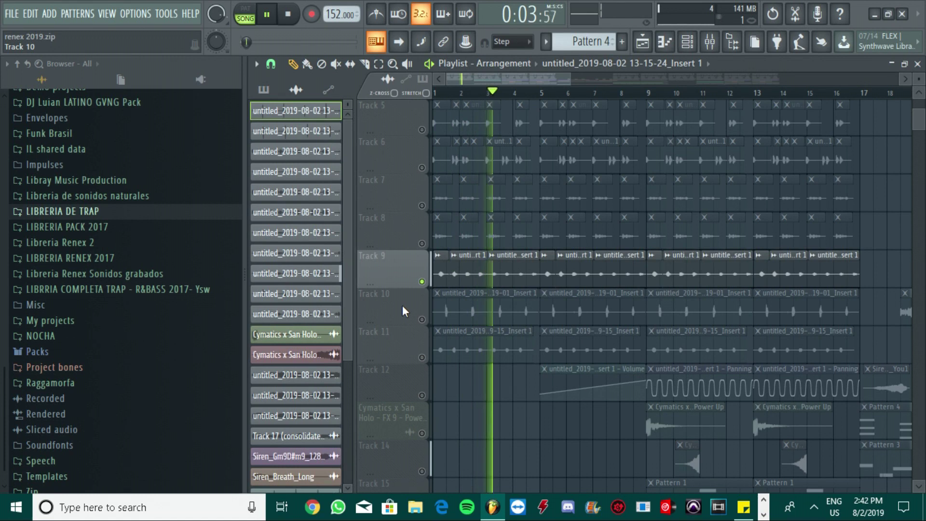
- Enable Track 10, mute Track 9 and listen to Track 10 alone
left_click(422, 319)
key("space")
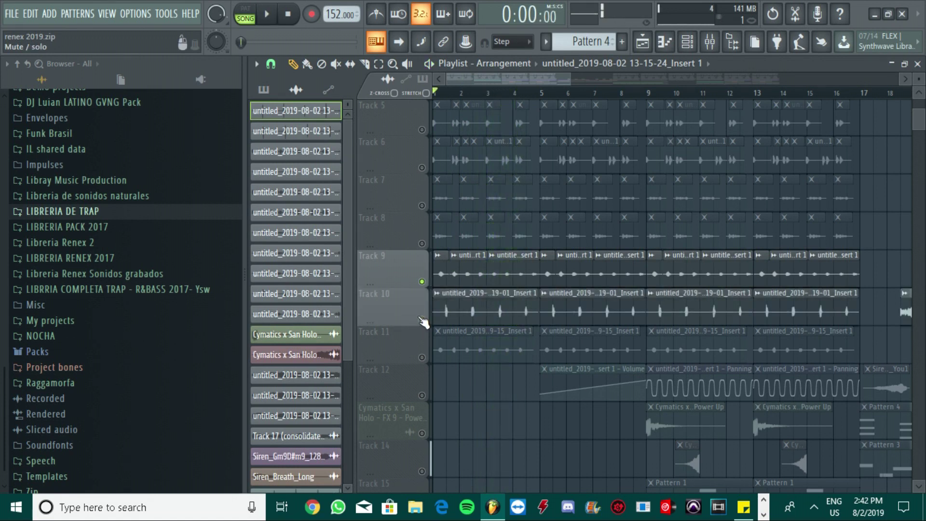
key("space")
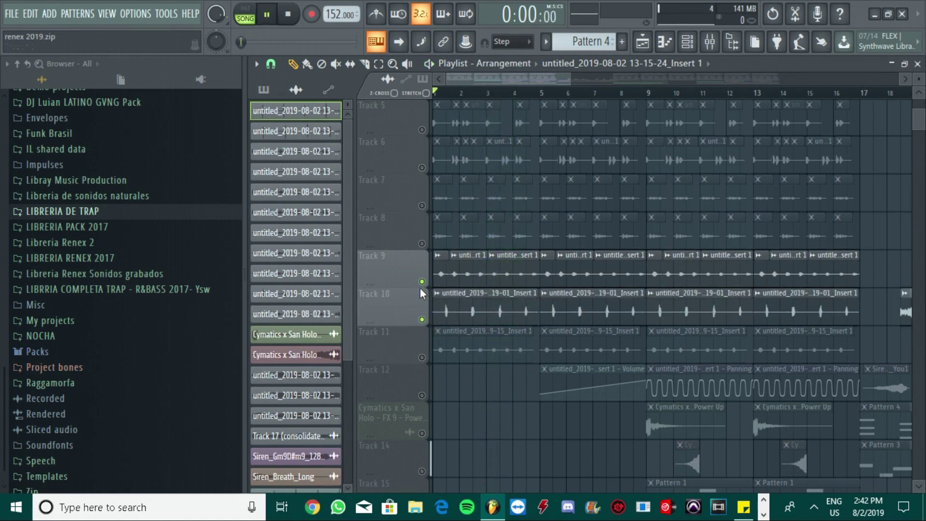
left_click(422, 281)
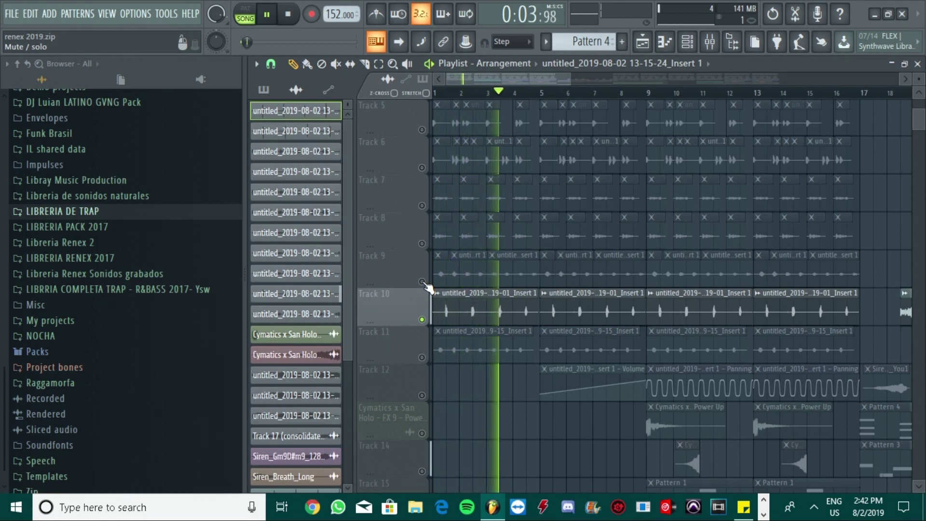
key("space")
- Play Track 11 in isolation and turn all the playlist tracks back on
left_click(424, 332)
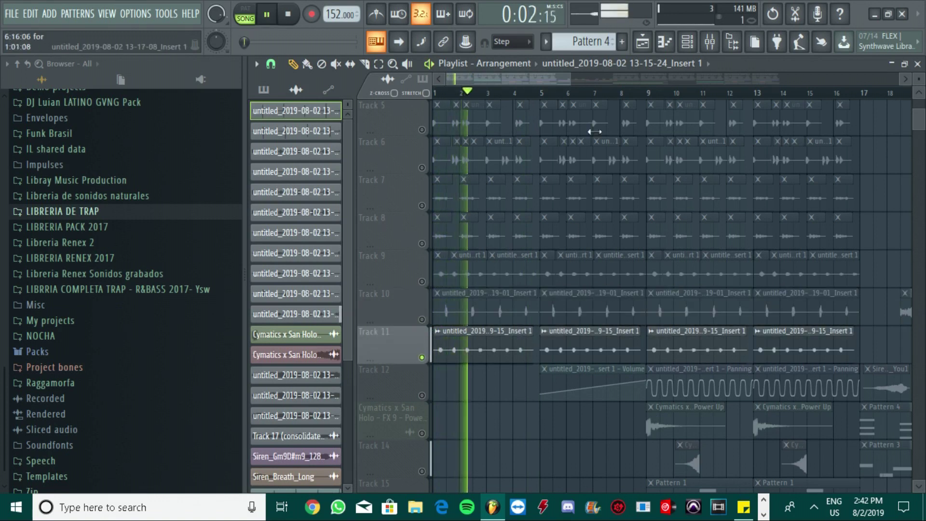
key("space")
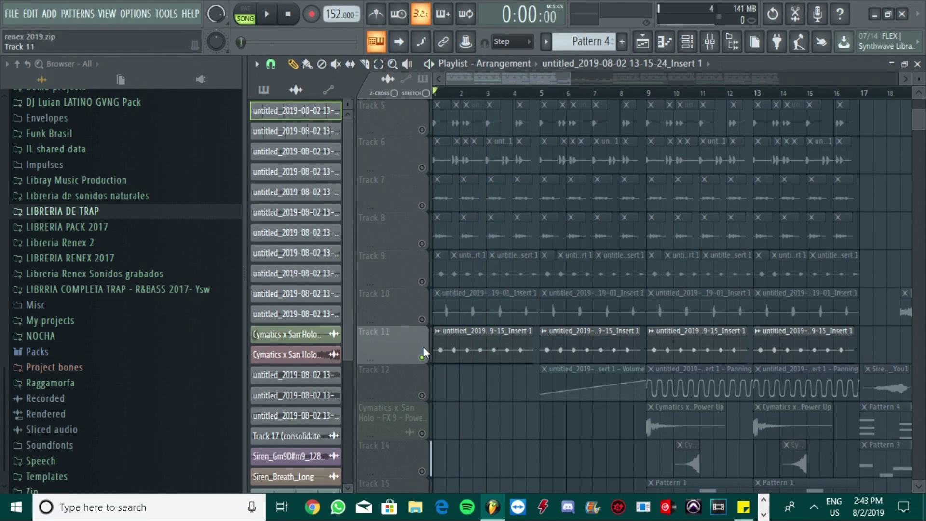
right_click(422, 357)
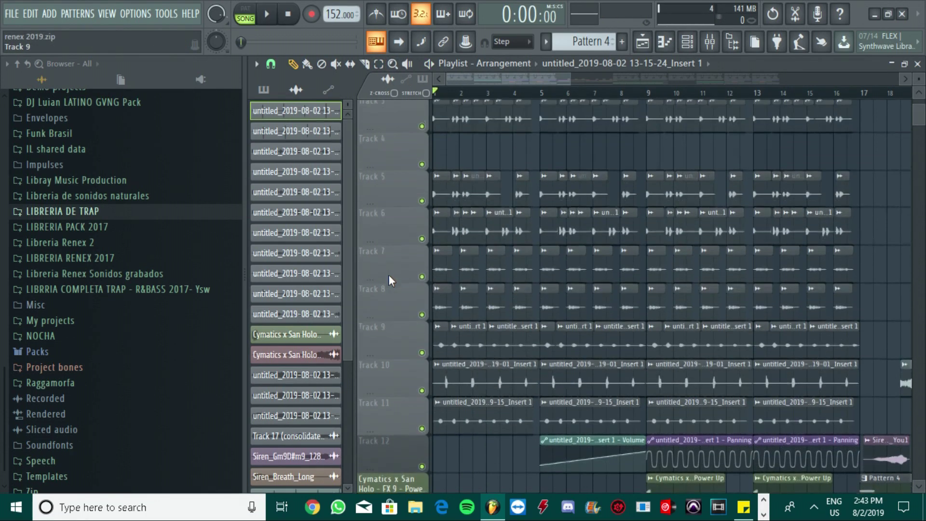
- Look over the playlist tracks, from Track 1 down past Track 14, at different zoom levels
scroll(389, 274, "up", 1)
scroll(389, 274, "up", 2)
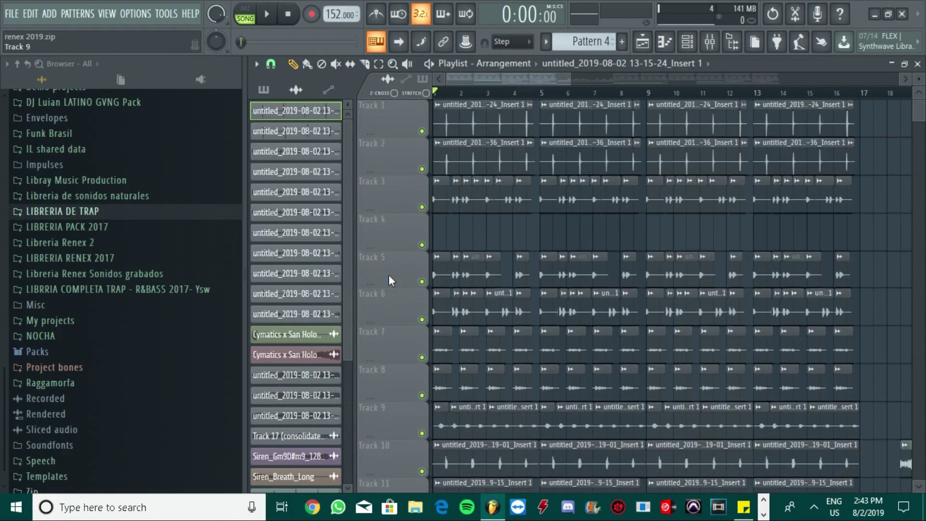
left_click_drag(571, 80, 506, 83)
scroll(404, 230, "down", 6)
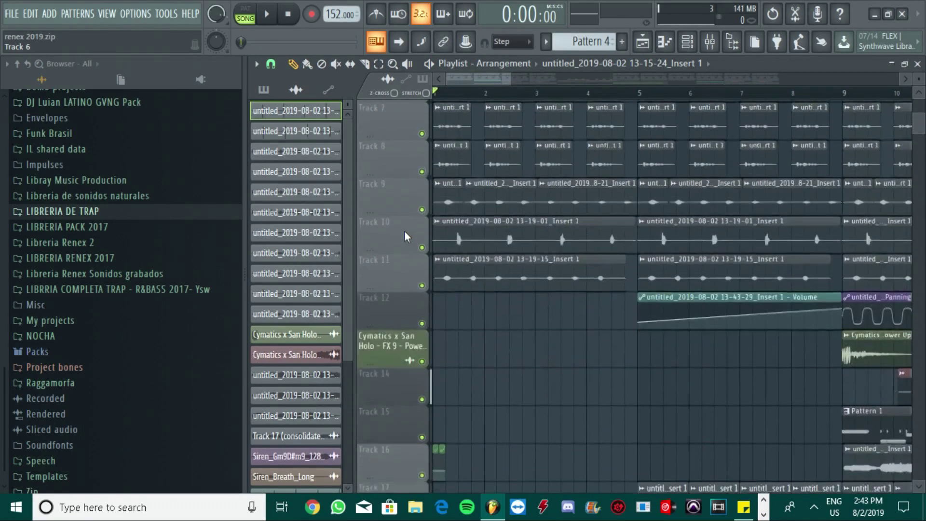
scroll(406, 235, "up", 9)
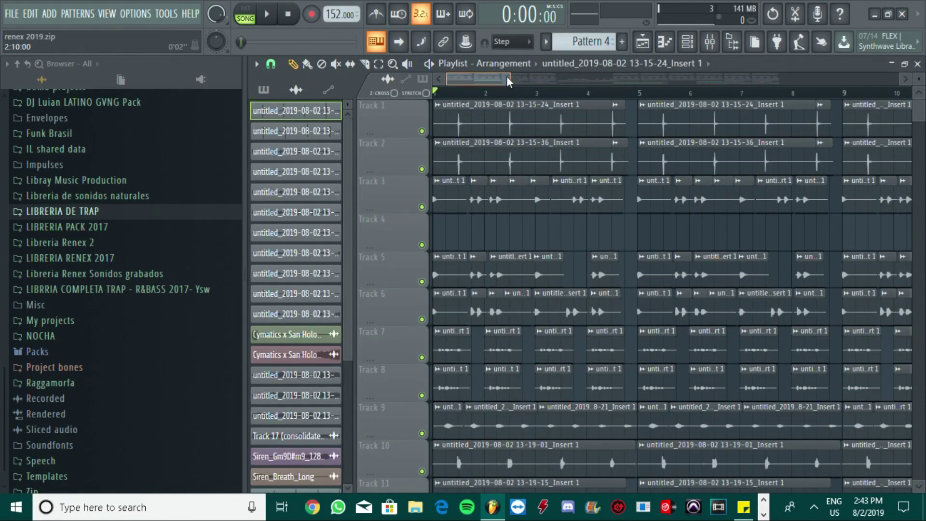
left_click_drag(509, 76, 667, 74)
scroll(405, 241, "down", 5)
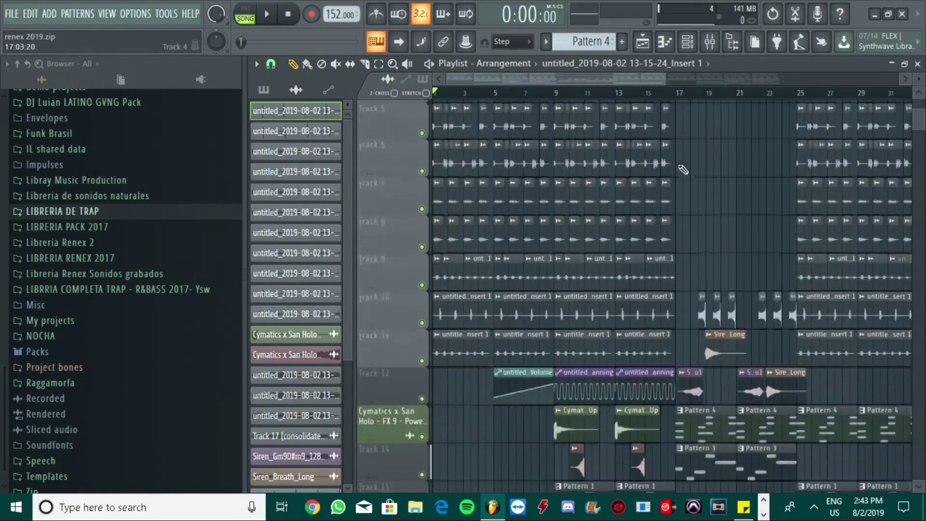
scroll(405, 241, "up", 5)
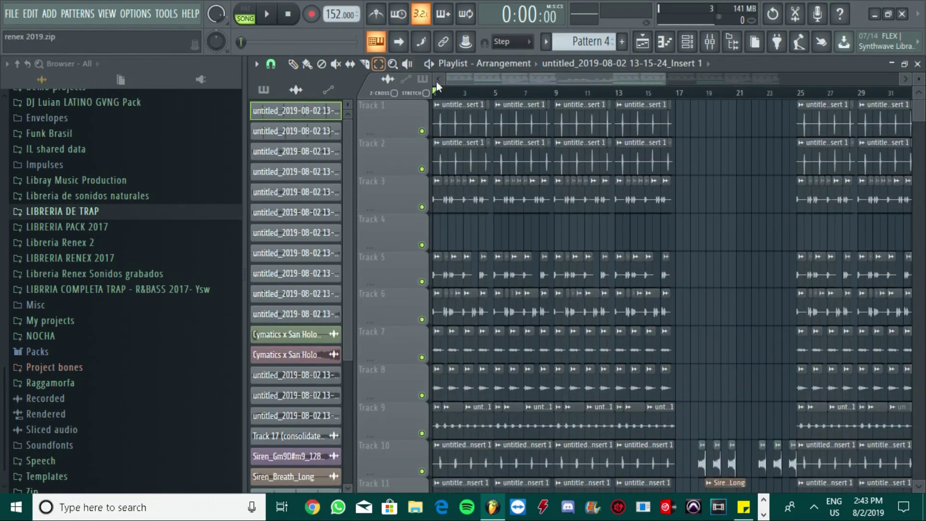
- Select bars 1 to 9 on the playlist timeline and play that section with all tracks enabled
left_click_drag(436, 92, 520, 99)
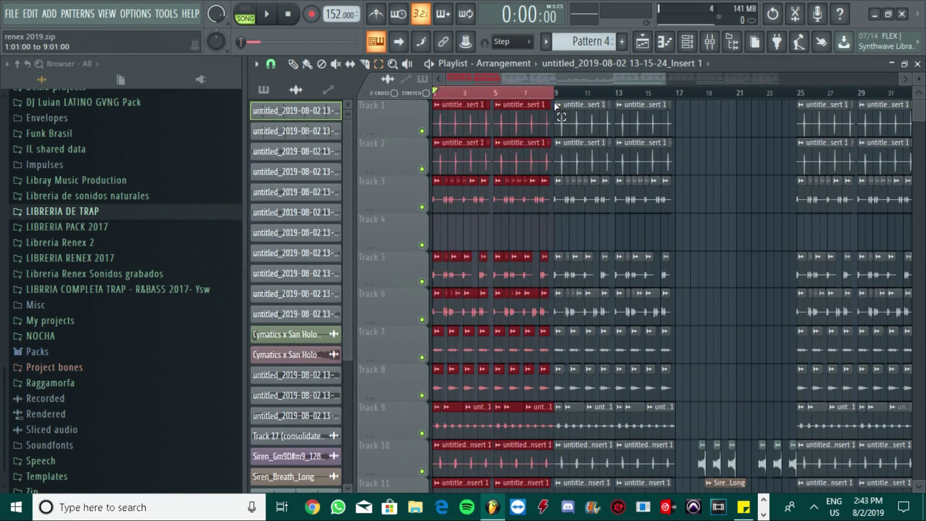
key("space")
scroll(406, 205, "down", 3)
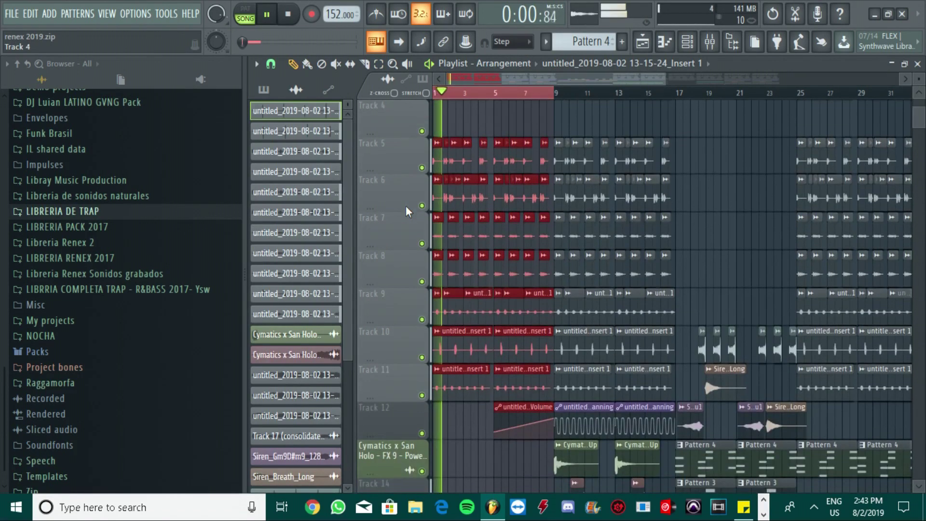
scroll(406, 206, "up", 3)
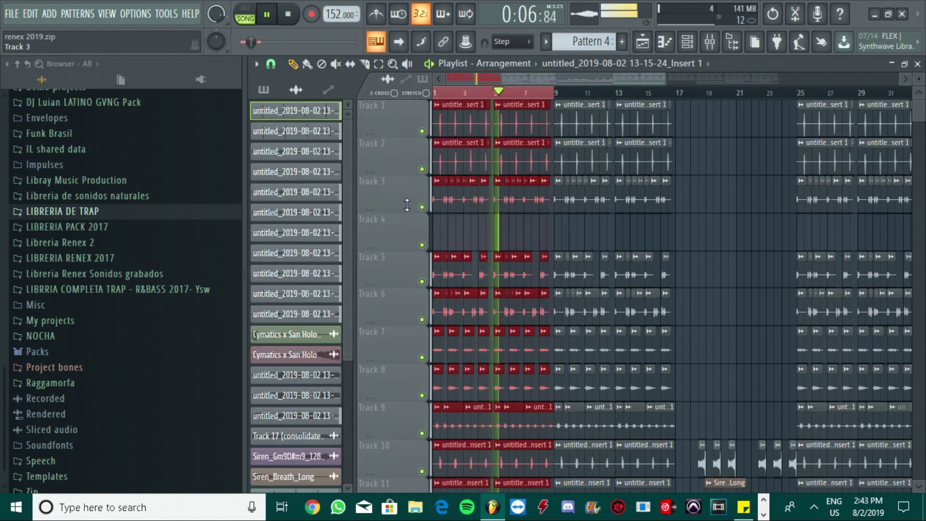
key("space")
scroll(406, 205, "down", 4)
scroll(406, 206, "up", 4)
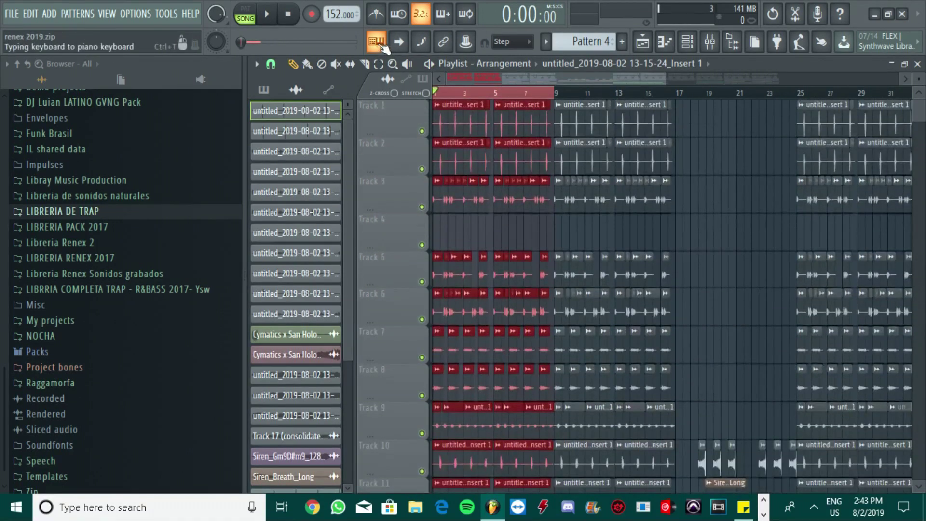
- Select bars 5 to 9 on the timeline, solo Track 17 and play it alone
left_click_drag(489, 103, 552, 101)
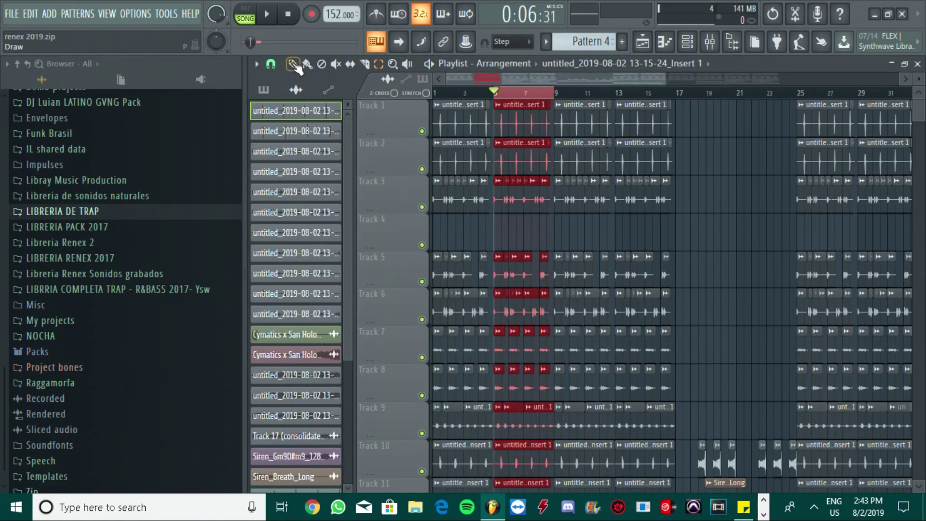
scroll(410, 232, "down", 11)
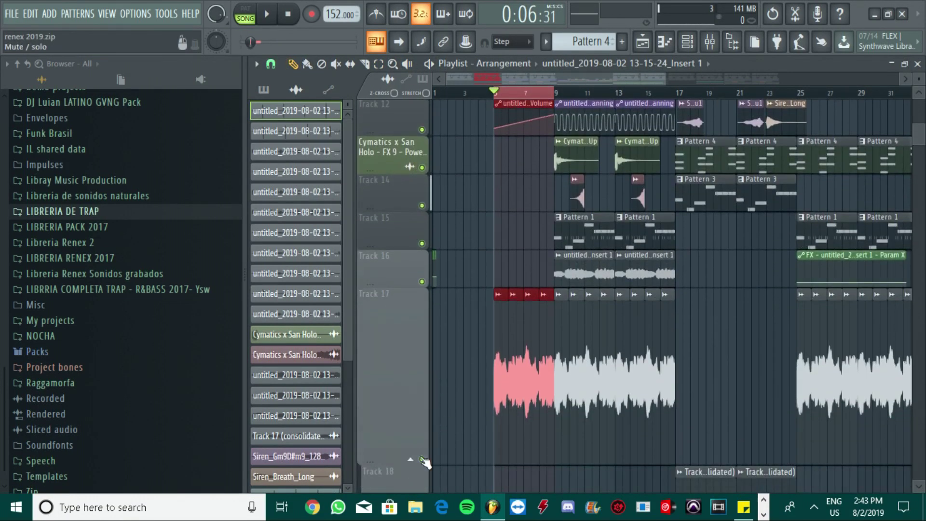
right_click(422, 459)
scroll(395, 369, "up", 5)
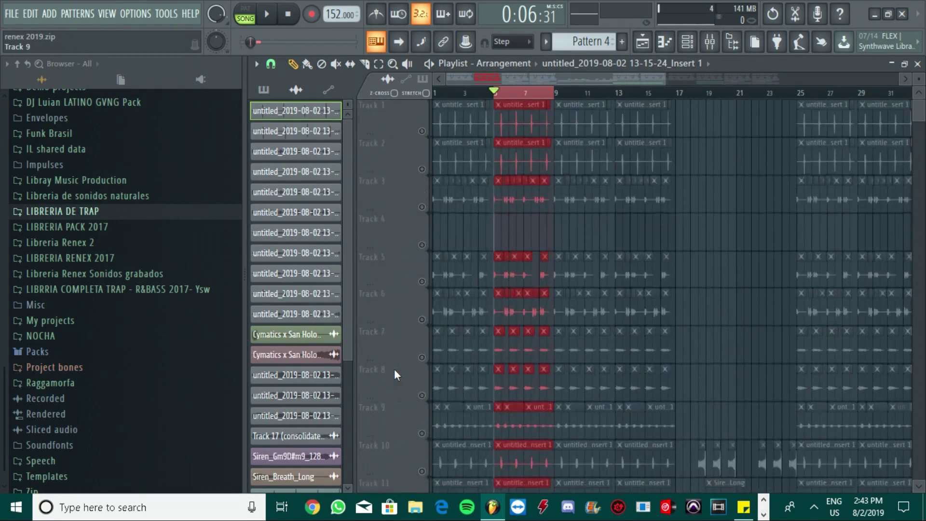
scroll(409, 355, "down", 6)
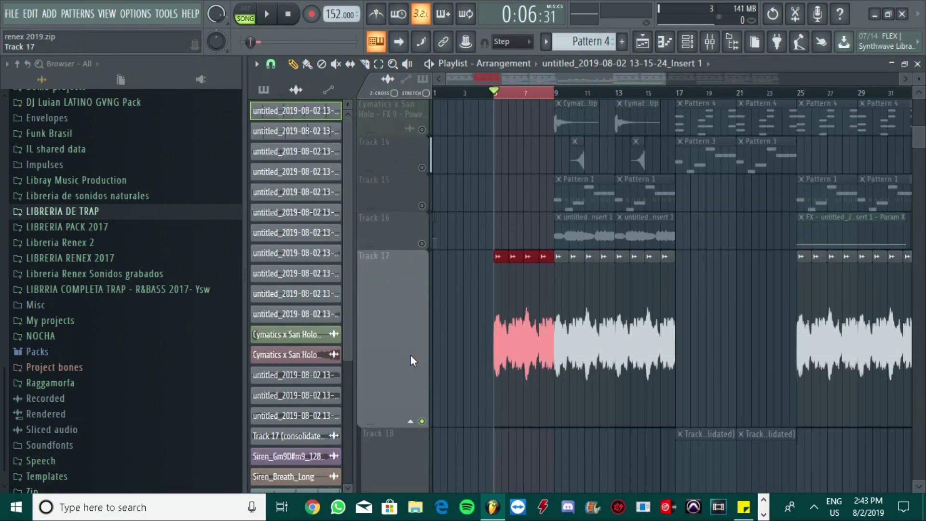
key("space")
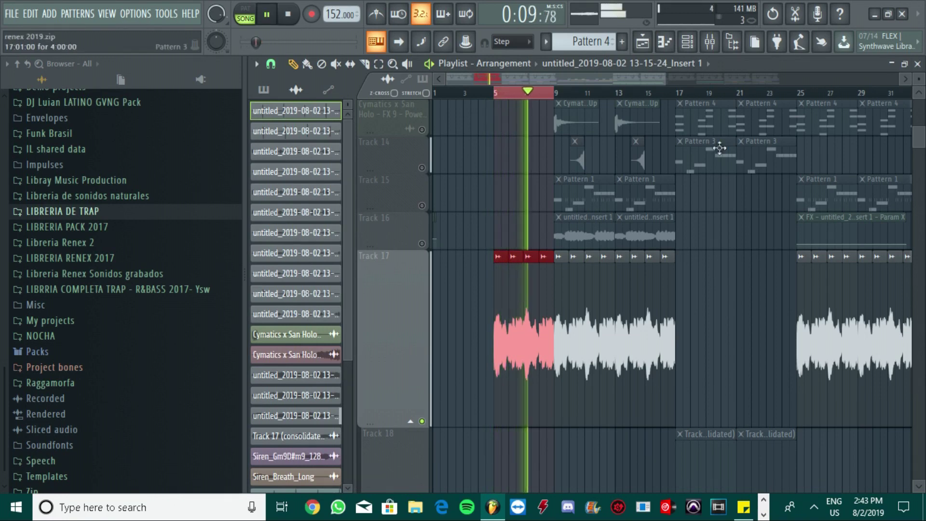
key("space")
- Show mixer insert 13 and play Track 17 with the insert's FX slot bypassed
key("F9")
left_click(502, 243)
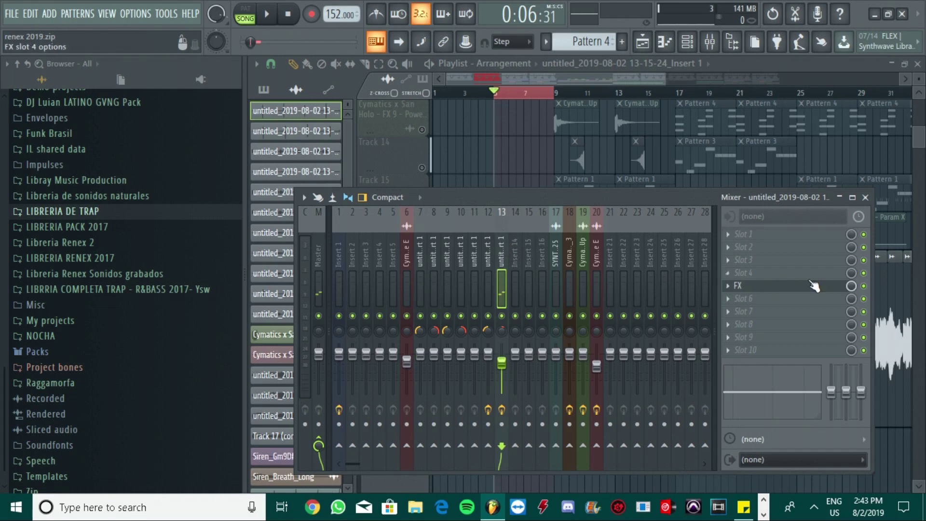
key("space")
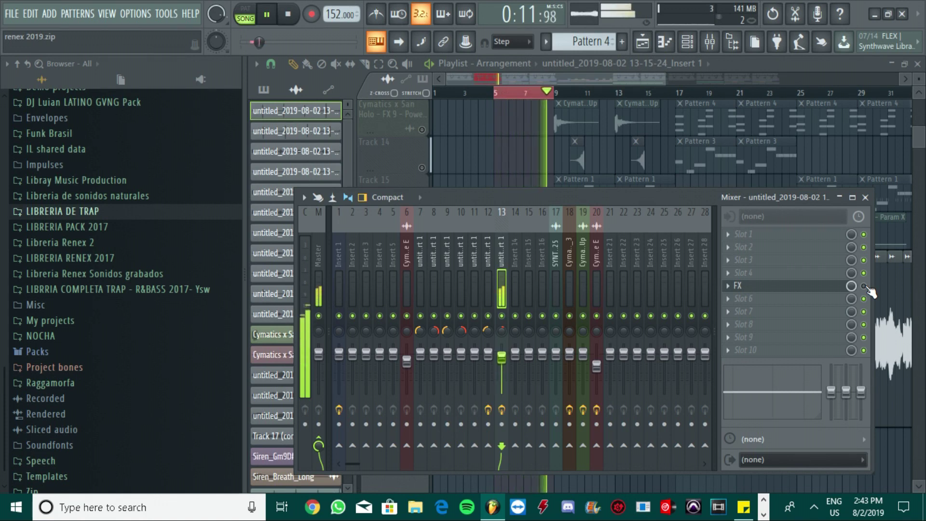
key("space")
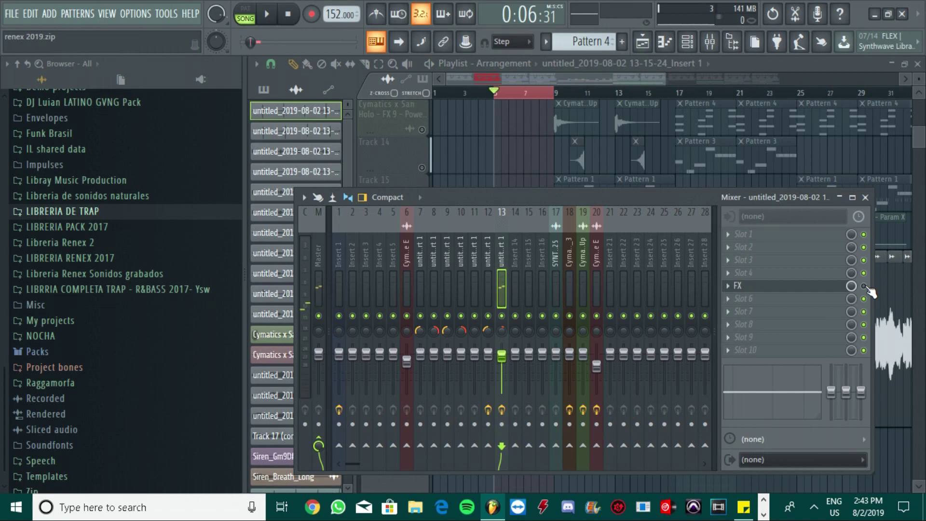
- Inspect the Effector plugin in insert 13's FX slot and re-enable the slot
left_click(818, 290)
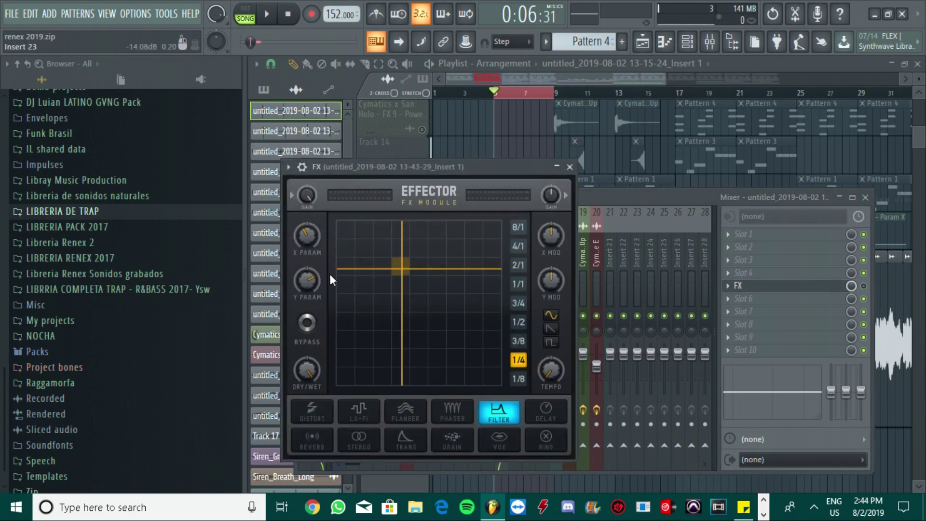
left_click_drag(398, 170, 504, 169)
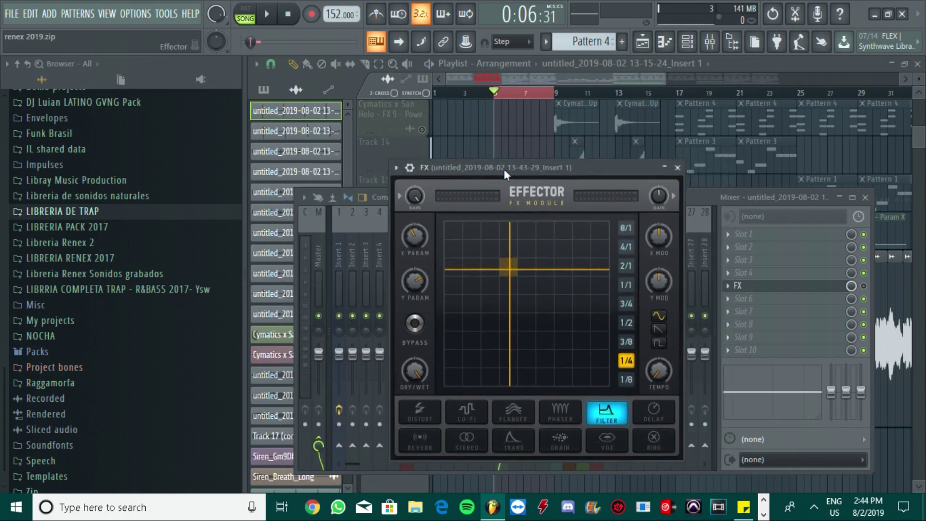
left_click(866, 289)
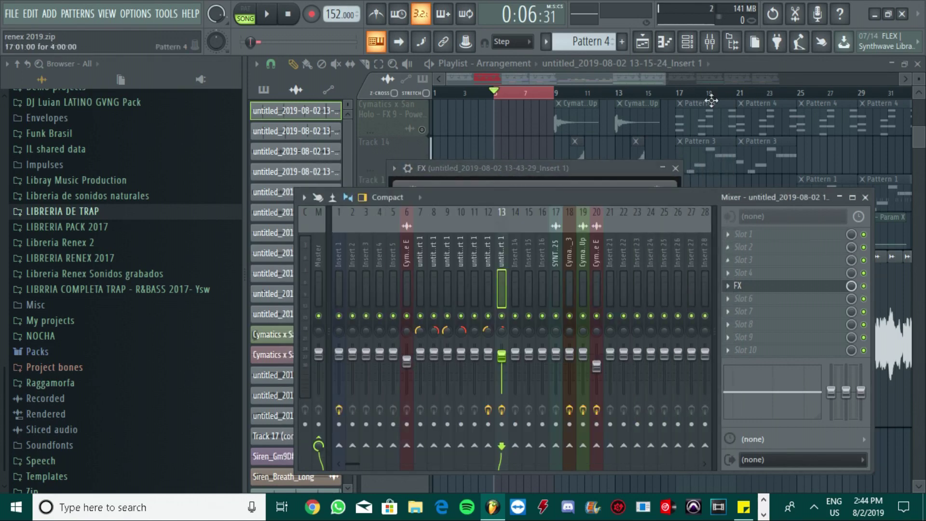
- Return to the playlist, play soloed Track 17 with the effect active and clear the timeline selection
left_click(722, 70)
key("space")
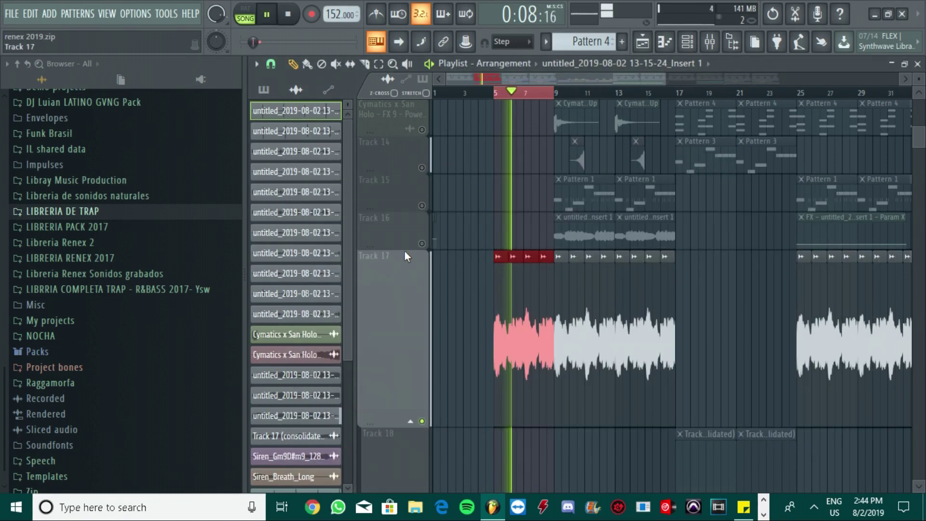
left_click(531, 93)
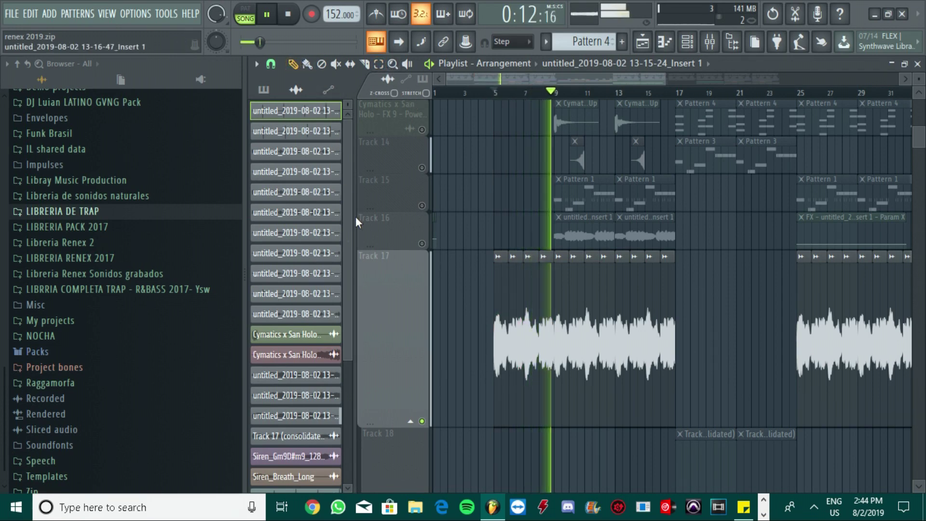
scroll(370, 246, "up", 6)
key("space")
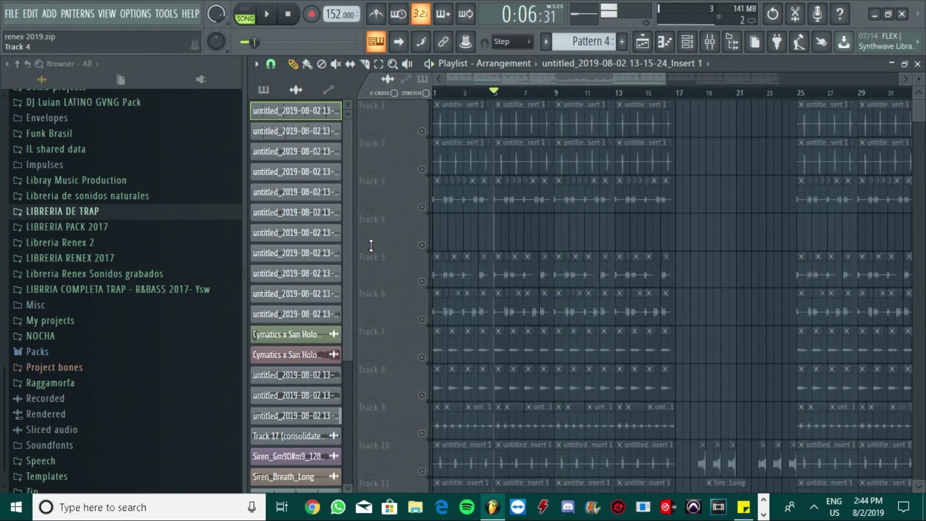
- Turn all the playlist tracks back on and play the arrangement from the beginning
scroll(371, 246, "up", 4)
left_click(423, 132)
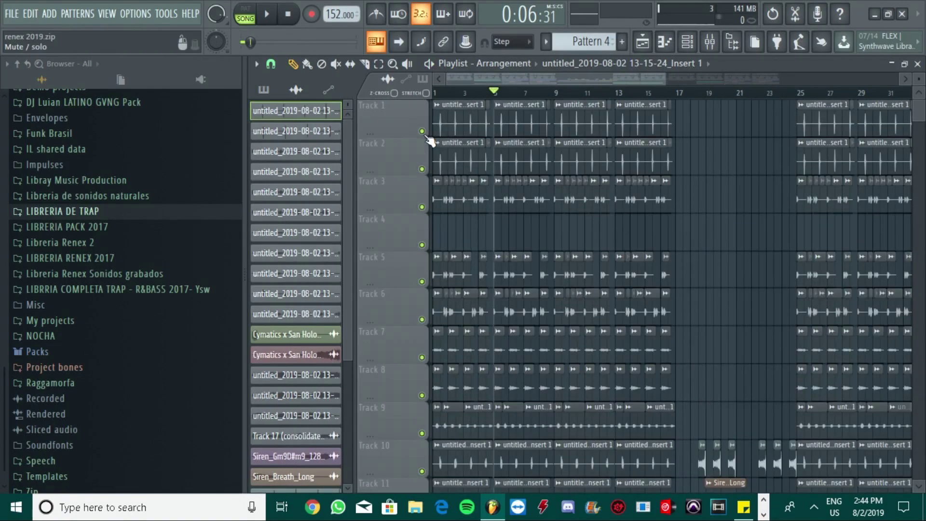
scroll(423, 166, "down", 10)
key("space")
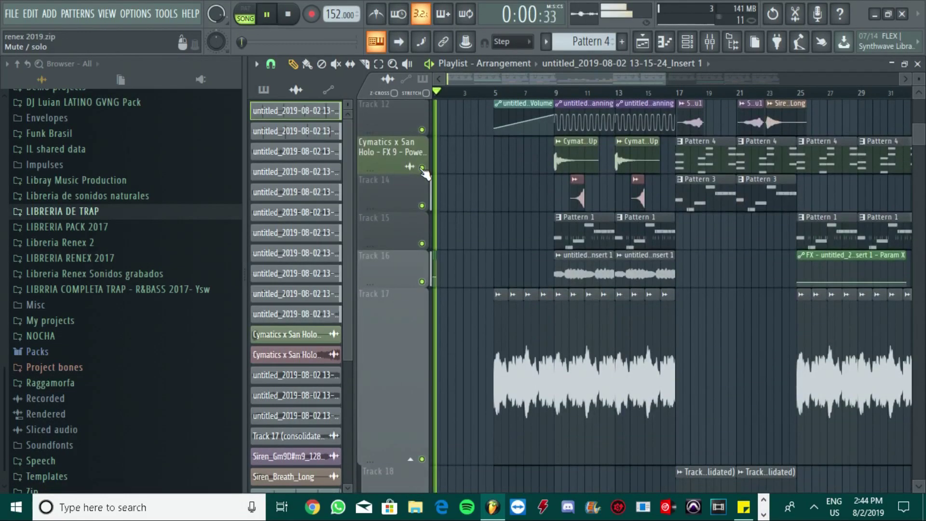
scroll(422, 168, "up", 10)
scroll(420, 173, "down", 5)
scroll(418, 167, "down", 5)
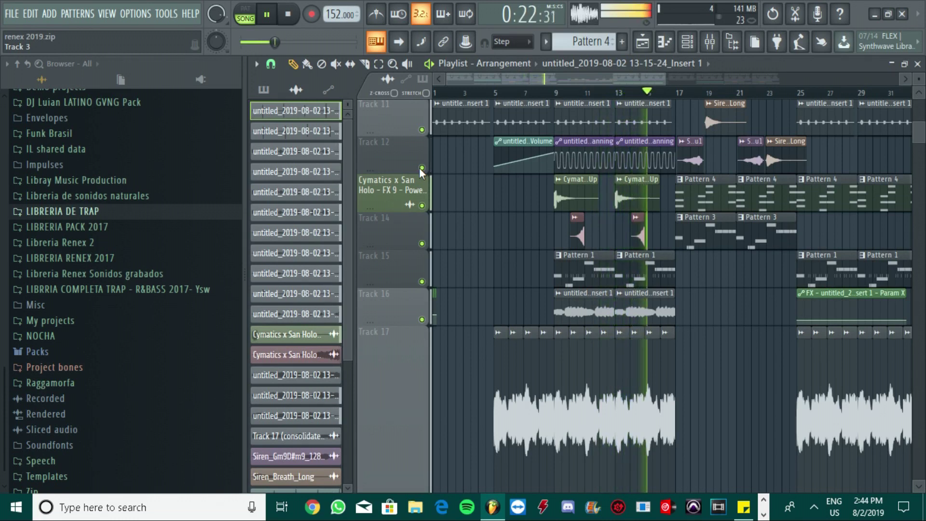
key("space")
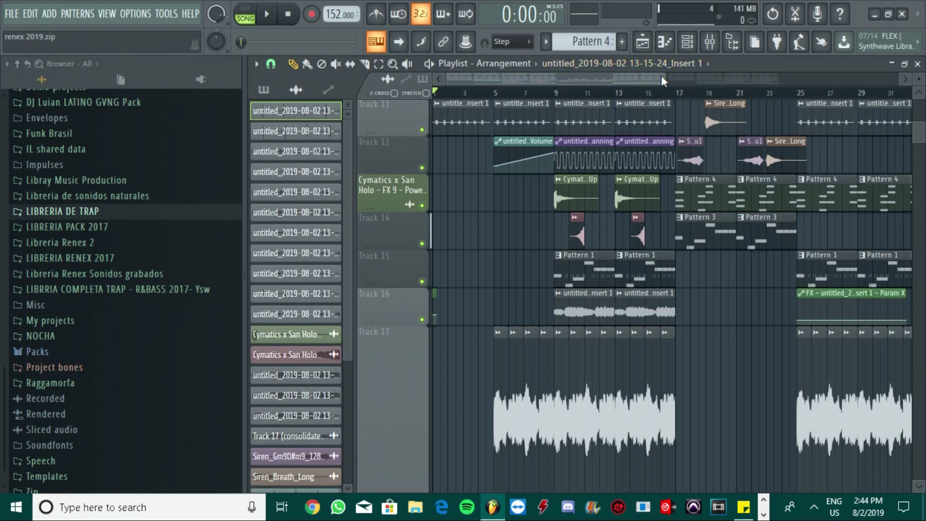
- Place the playback position at bar 9 and inspect the channel settings of the FX 9 Power Up and FX 6 Vocal Reverse E samples
left_click_drag(661, 76, 579, 82)
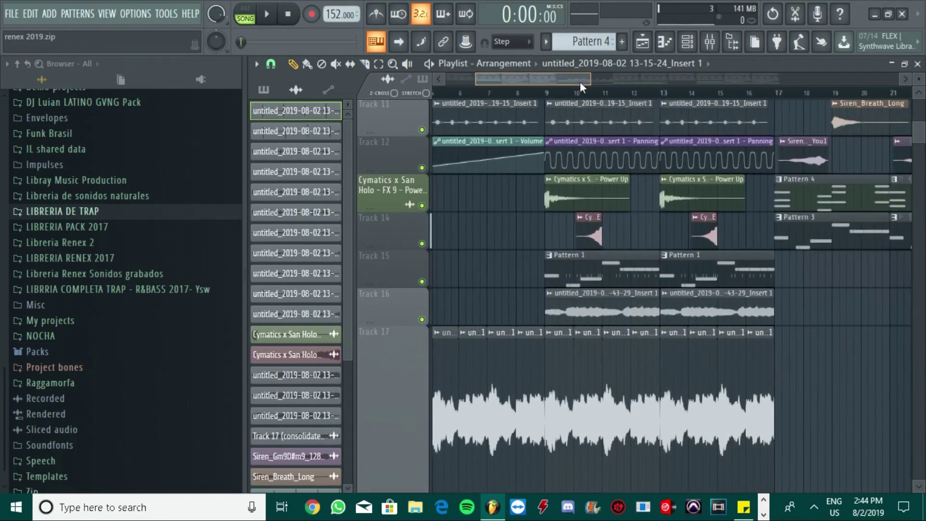
scroll(480, 267, "down", 1)
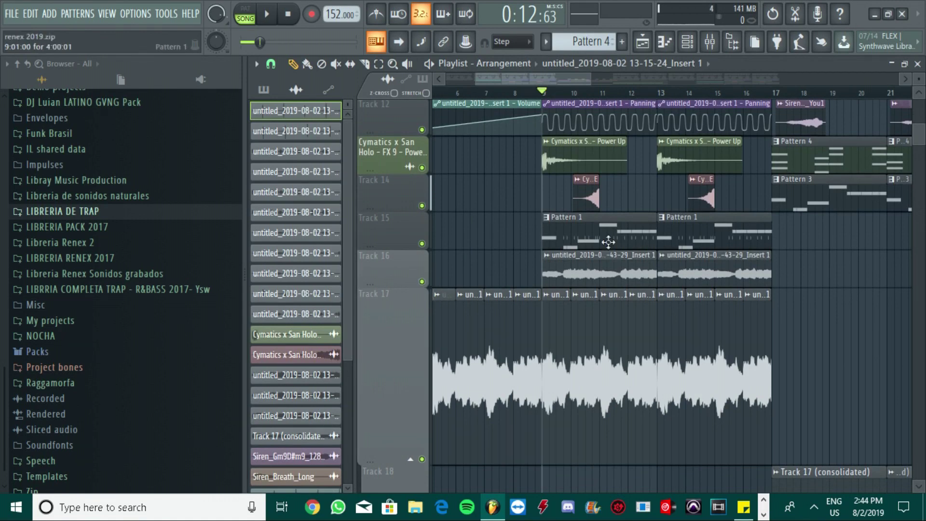
scroll(609, 270, "up", 11)
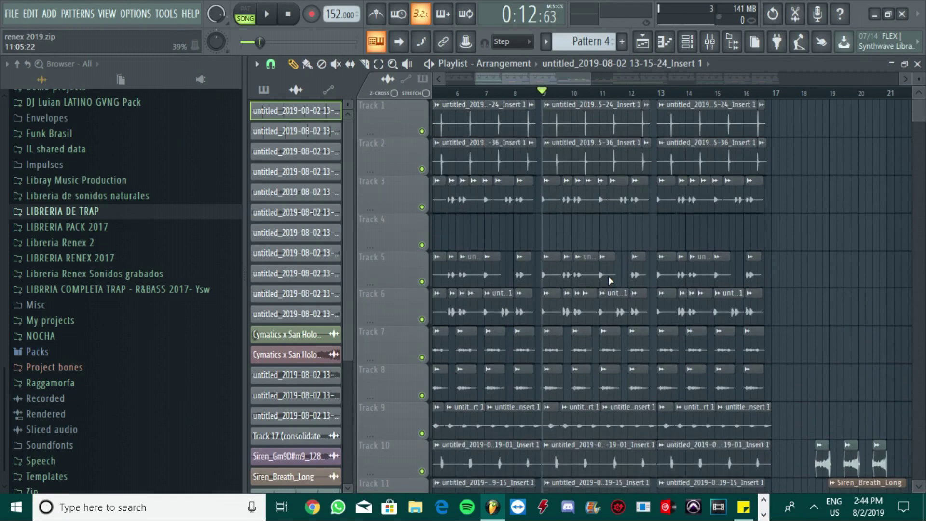
scroll(608, 276, "down", 8)
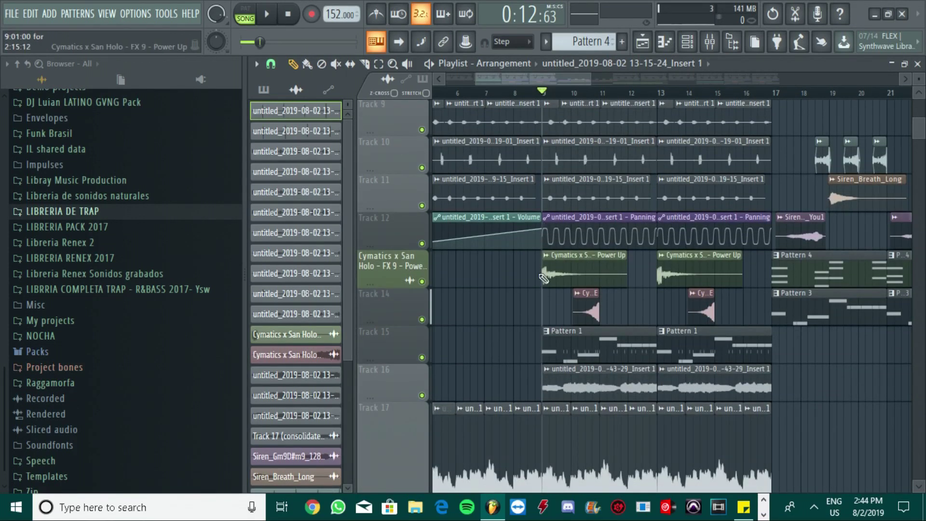
double_click(551, 265)
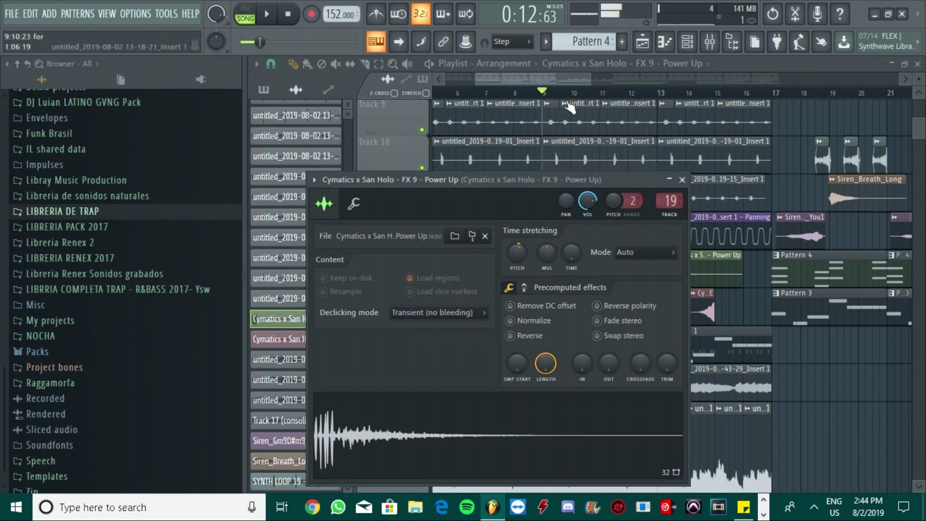
key("Escape")
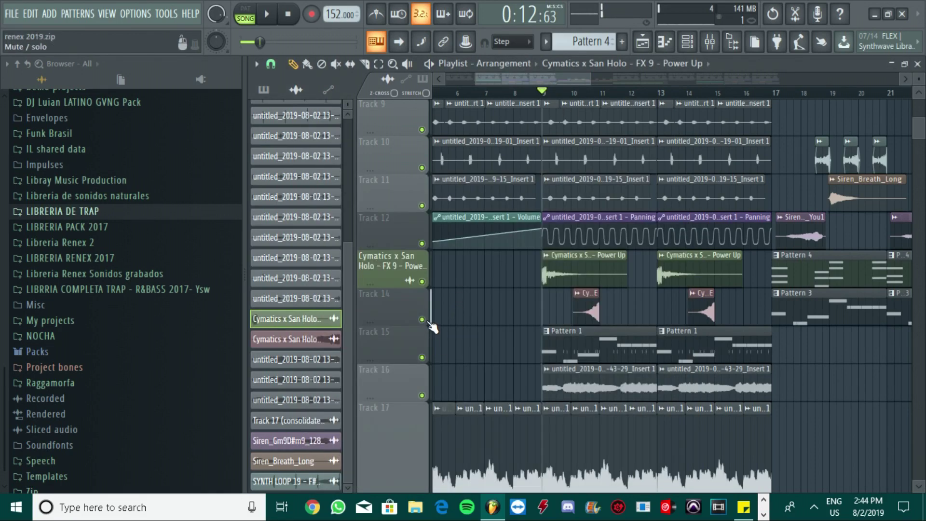
double_click(588, 314)
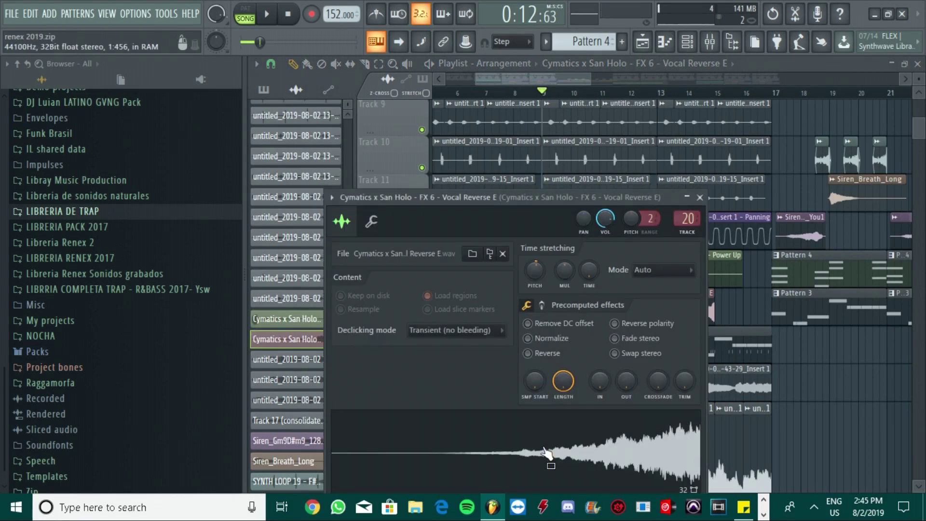
key("Escape")
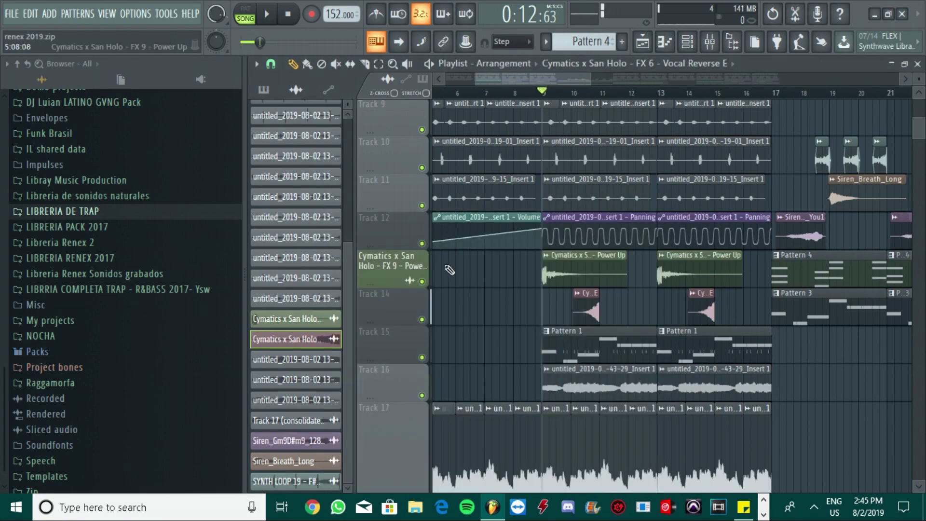
- Solo Track 15, play it from bar 9 and bring up its Pattern 1 in the channel rack over the playlist
right_click(421, 357)
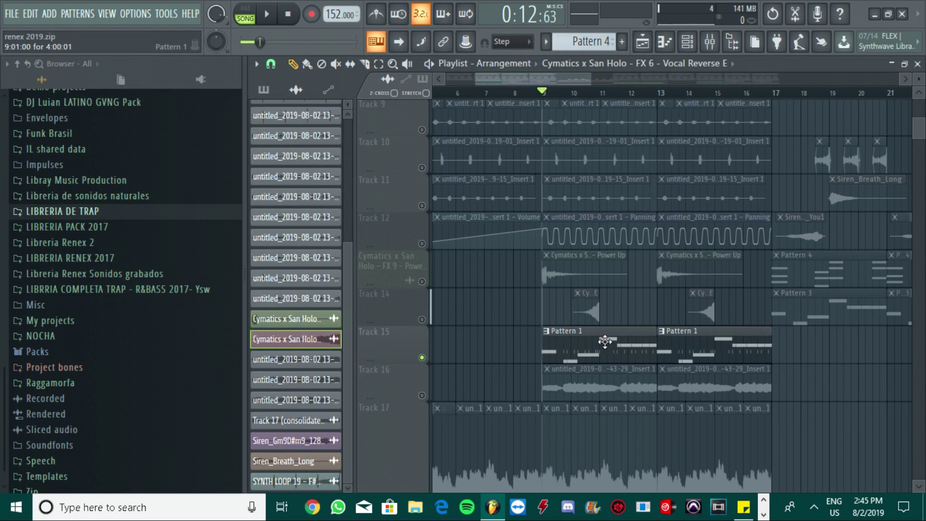
key("space")
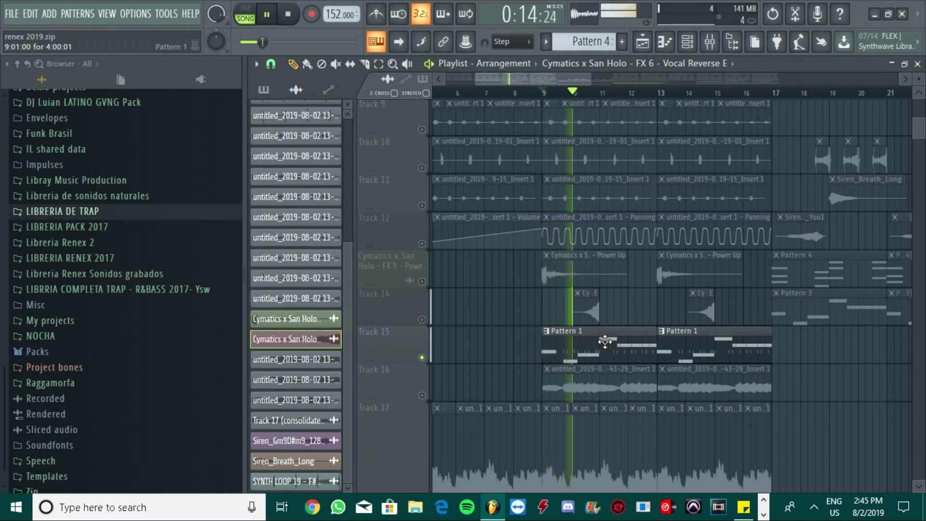
double_click(605, 341)
left_click(698, 40)
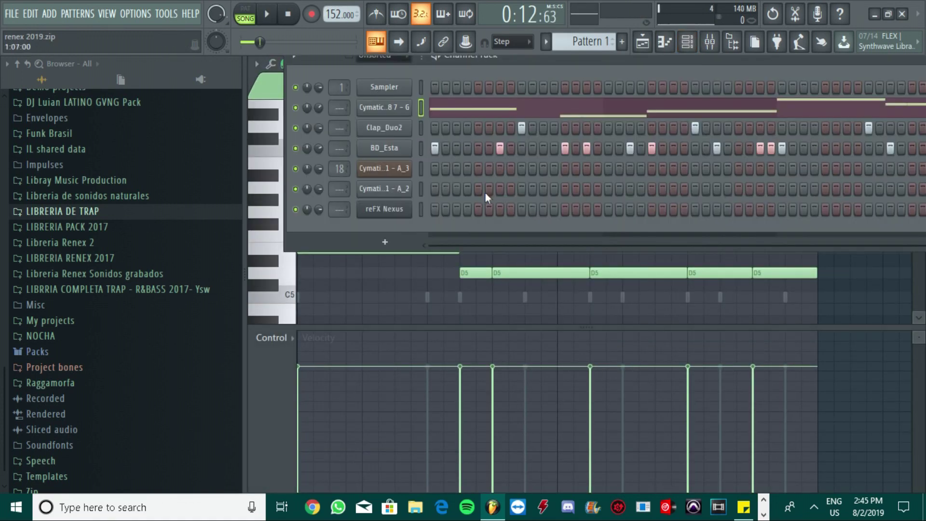
key("F5")
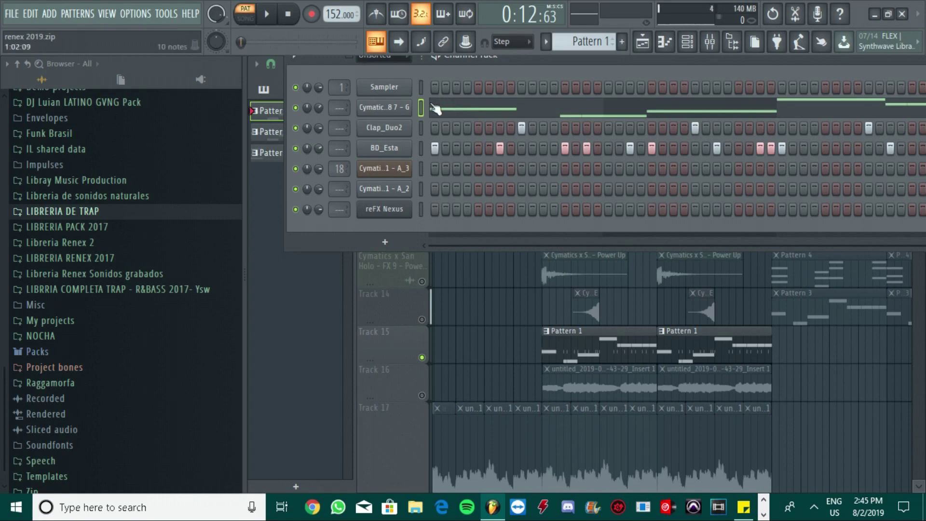
- Play Pattern 1 with the 808 7 - G channel's notes in the piano roll, fitting all four bars in view
left_click(479, 109)
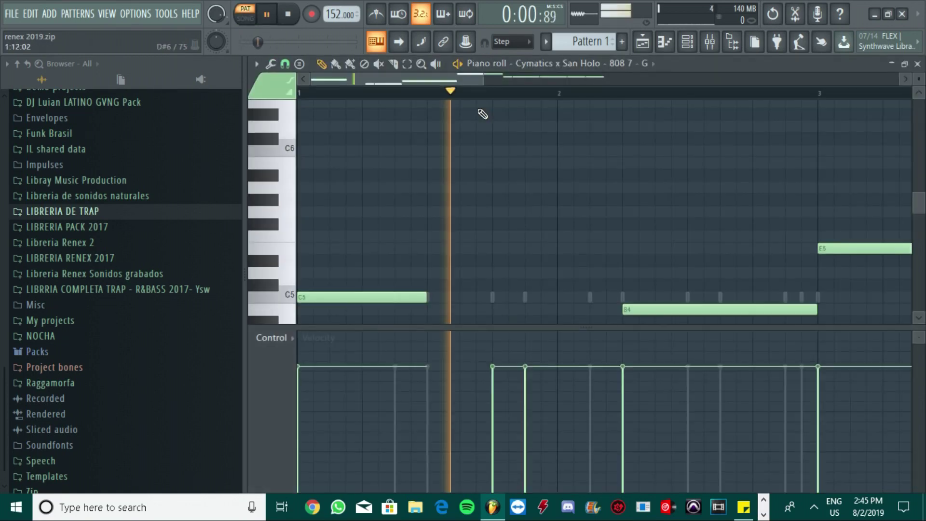
left_click_drag(483, 75, 738, 76)
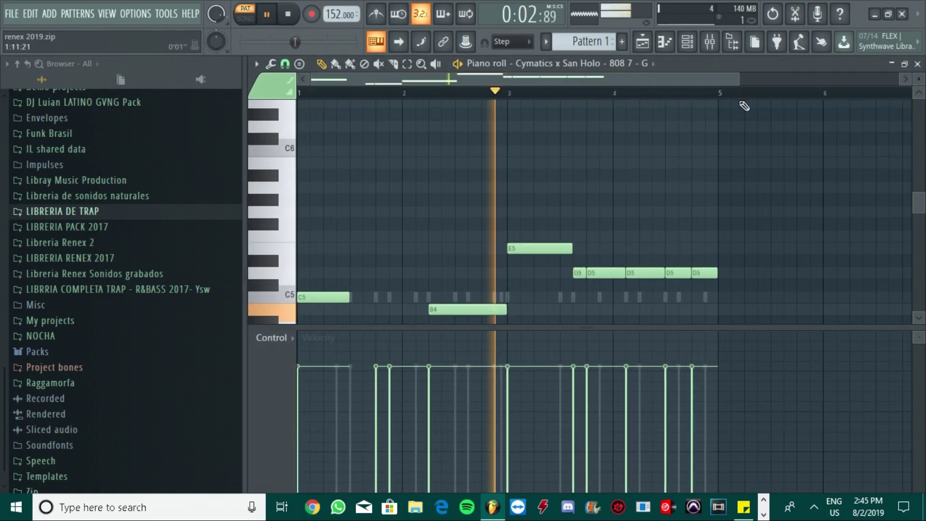
scroll(773, 196, "down", 4)
scroll(775, 196, "up", 5)
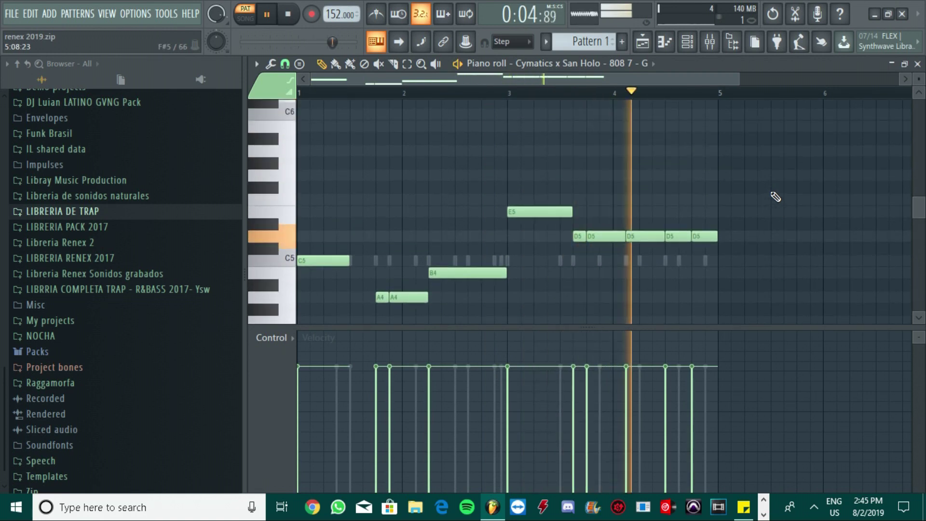
- Return to the channel rack and play Pattern 1 with only the BD_Esta channel on
left_click(690, 44)
key("space")
left_click(295, 108)
key("space")
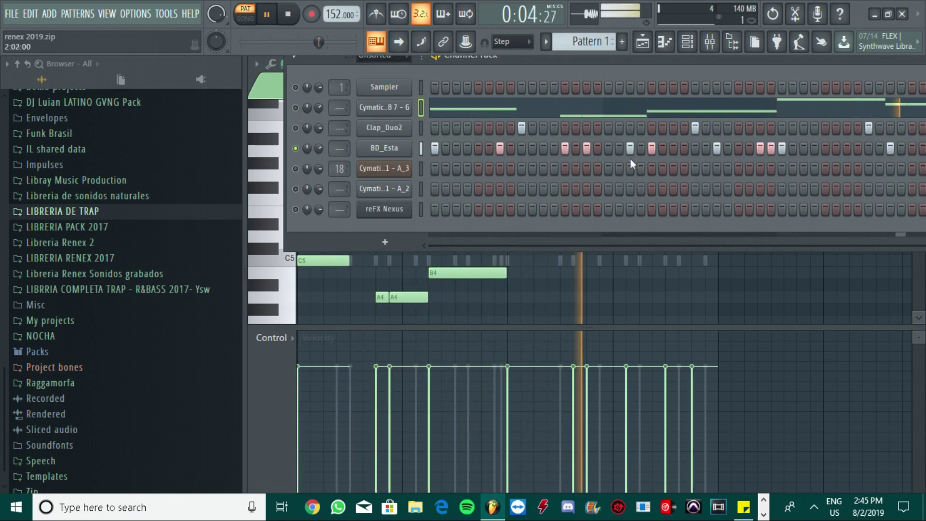
- Turn on Clap_Duo2 beside BD_Esta and play the pattern, swapping the clap for the 808 7 - G channel at the end
left_click(295, 127)
key("space")
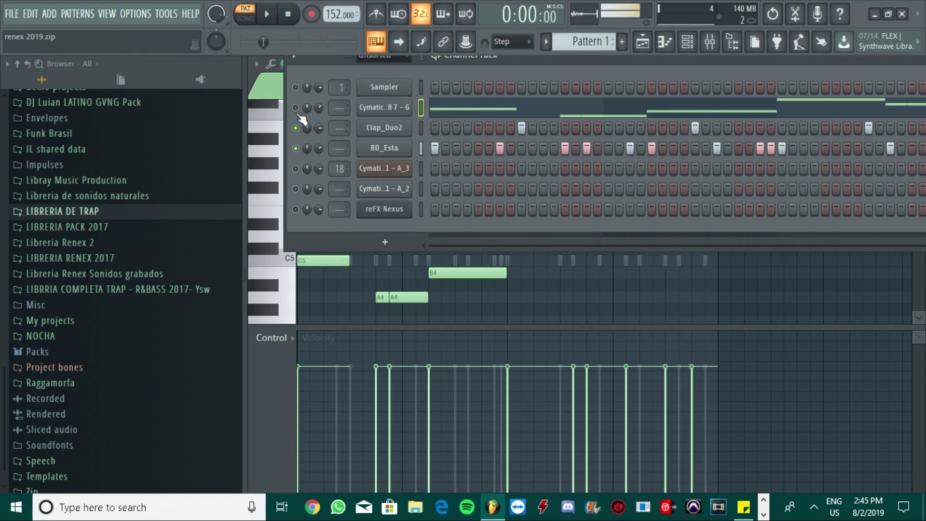
key("space")
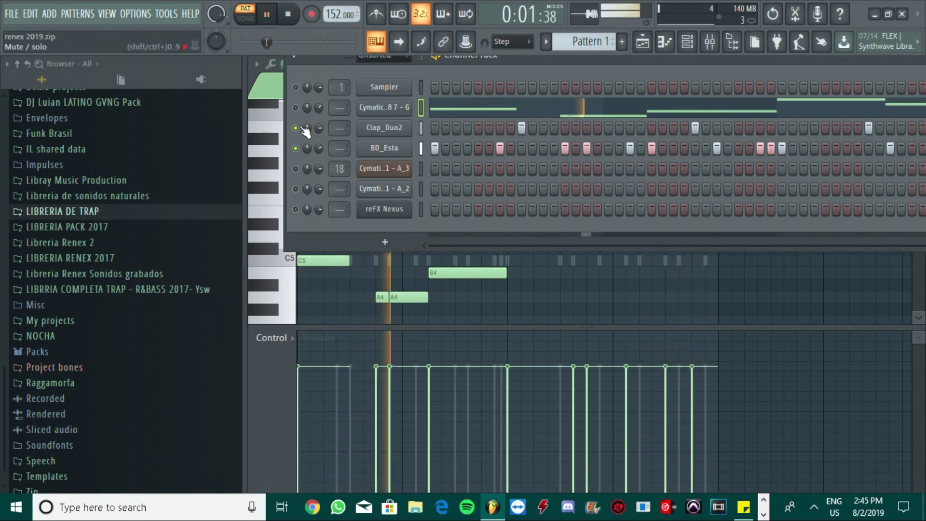
key("space")
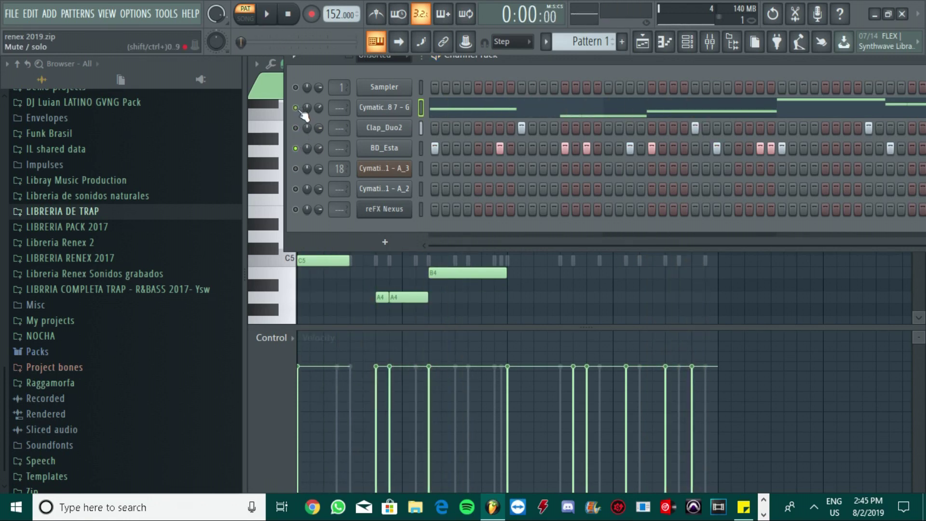
- Toggle solo on the BD_Esta channel twice and return to the playlist
right_click(297, 148)
left_click(319, 157)
right_click(297, 150)
left_click(313, 157)
left_click(642, 43)
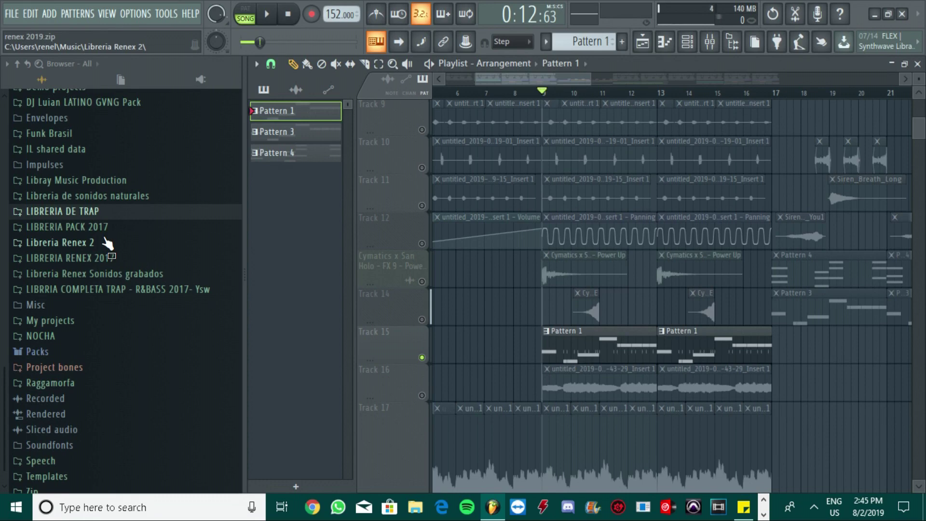
- Turn on the playlist tracks down to Track 12 alongside Track 15
scroll(634, 259, "up", 3)
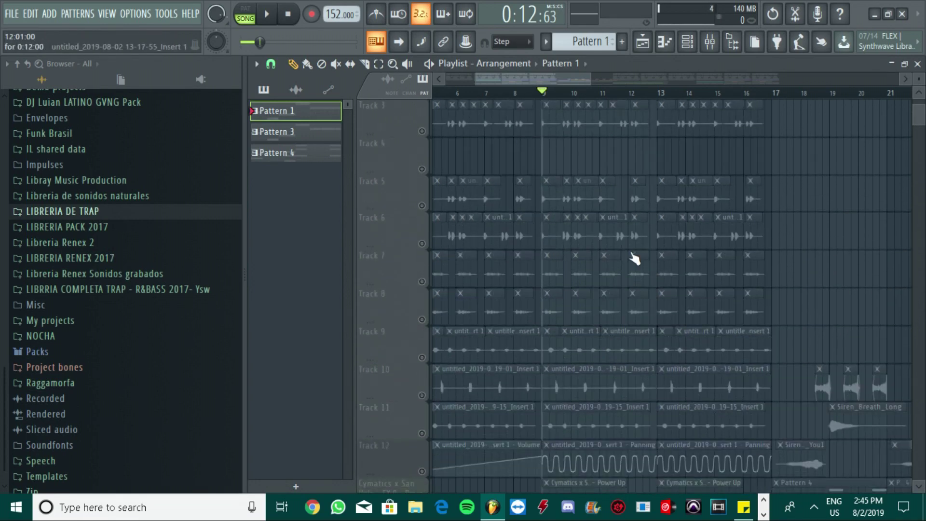
left_click(432, 110)
scroll(406, 204, "down", 3)
left_click_drag(430, 242, 428, 284)
left_click_drag(431, 358, 432, 424)
scroll(395, 346, "up", 3)
- Play the enabled tracks from bar 9 with Pattern 1 and review their clips during playback
key("space")
scroll(395, 346, "up", 3)
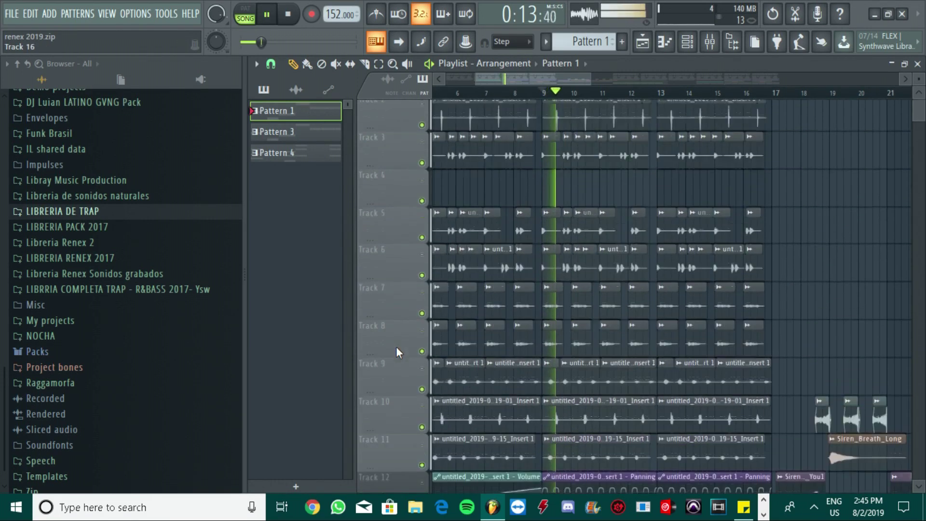
scroll(395, 346, "down", 3)
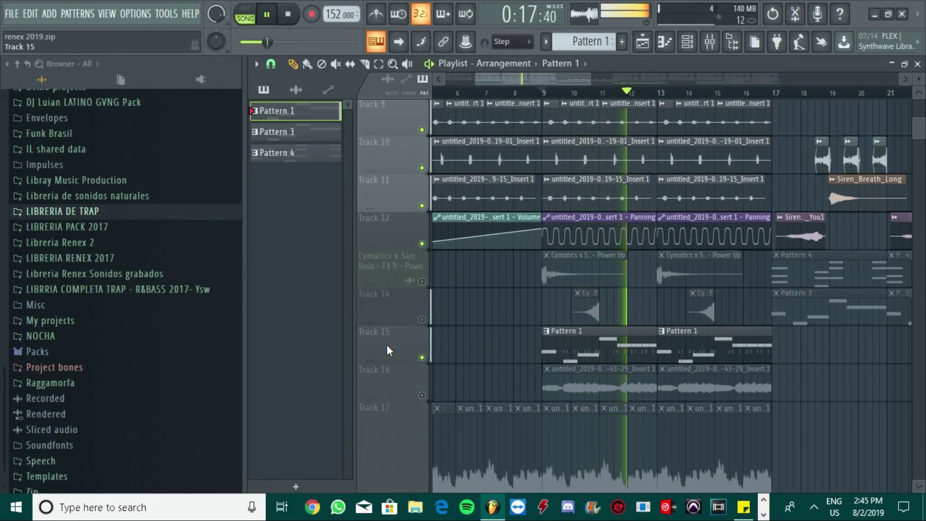
scroll(386, 344, "up", 4)
scroll(386, 344, "down", 5)
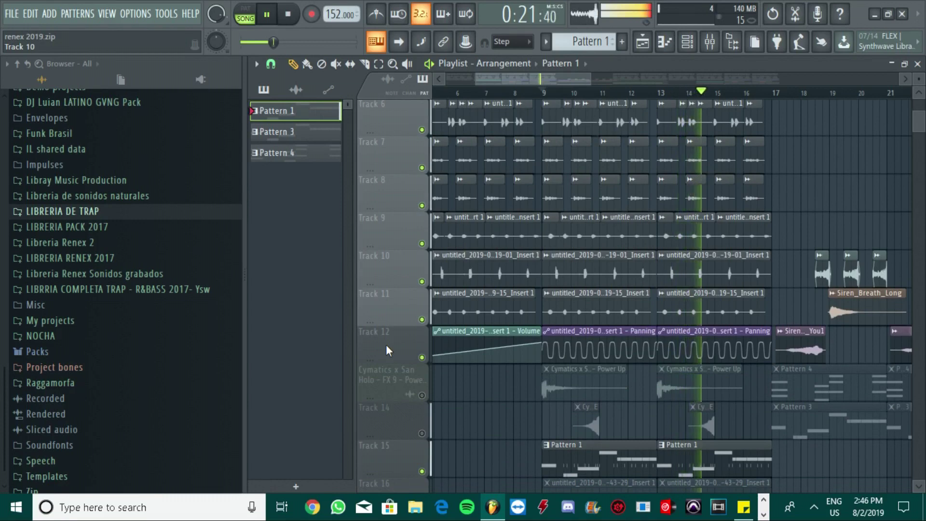
key("space")
- Mute the FX 9 Power Up track, Track 14 and Track 15
scroll(387, 343, "down", 2)
left_click(421, 319)
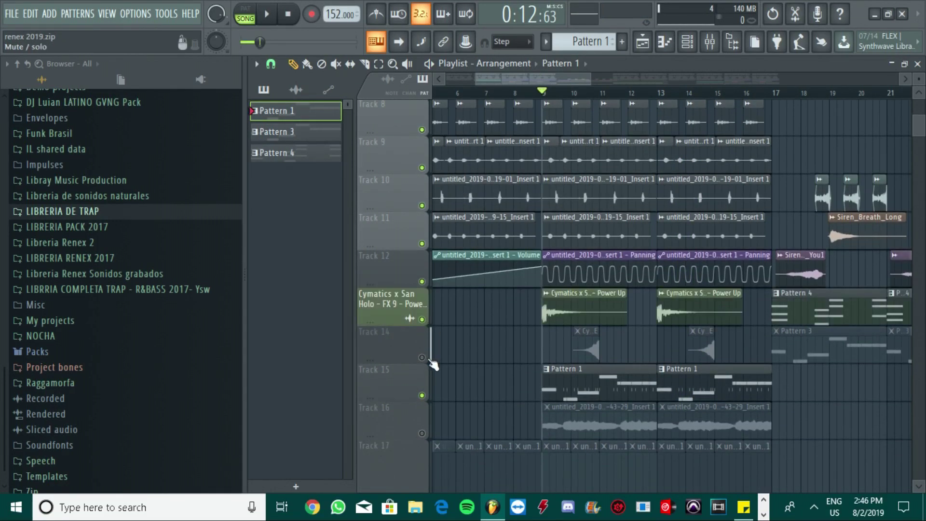
left_click(422, 357)
left_click(421, 319)
left_click(421, 357)
left_click(421, 395)
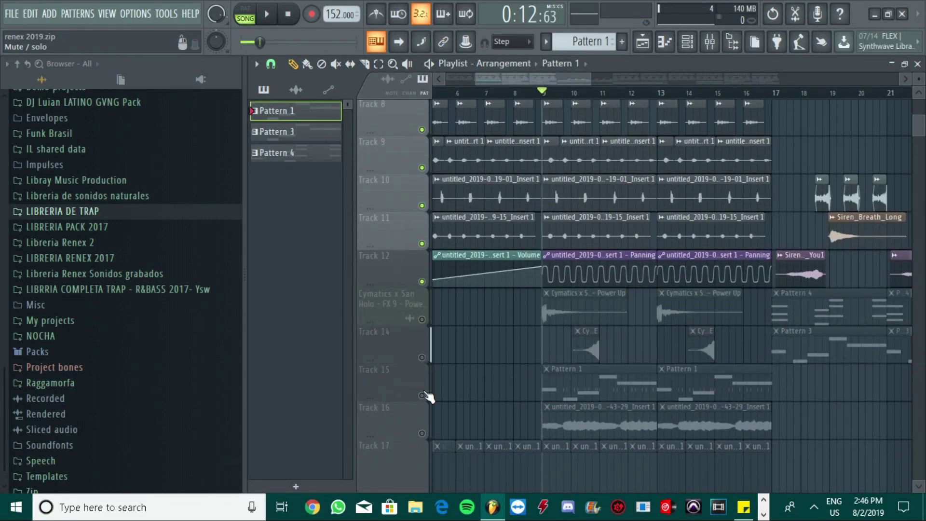
- Solo Track 16 and play its clip from bar 9
scroll(424, 406, "down", 2)
left_click(422, 357)
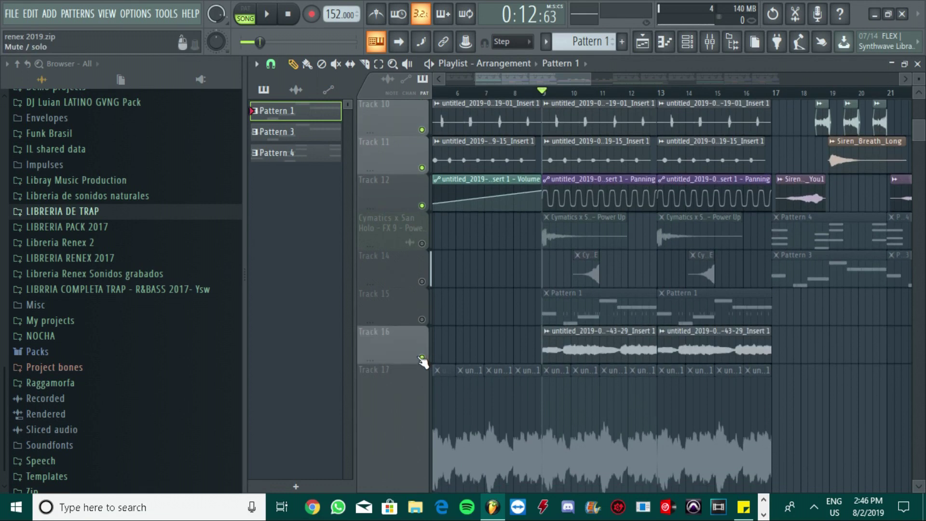
left_click(421, 357, "ctrl")
key("space")
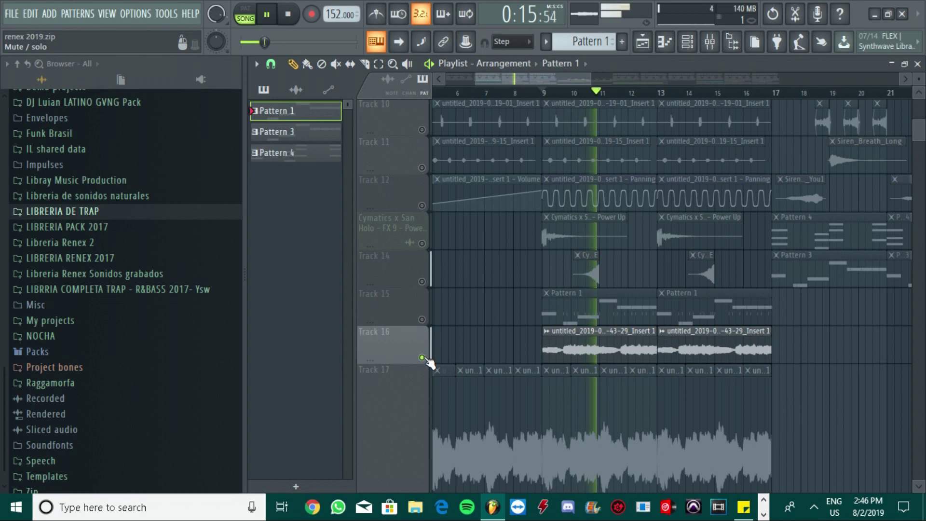
key("space")
- Turn on Track 17 and play it together with Track 16 from bar 9
scroll(427, 364, "down", 2)
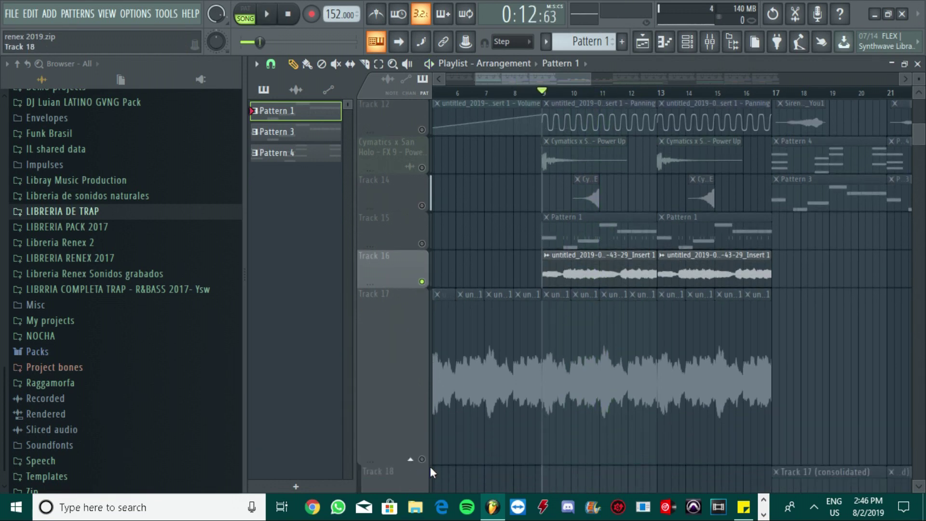
left_click(423, 460)
key("space")
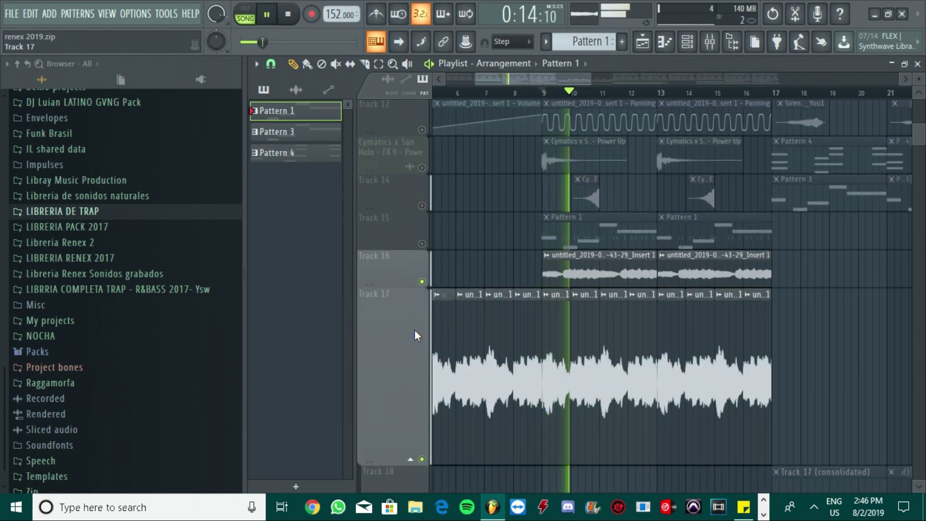
key("space")
- Inspect the effect slots and panning of inserts 12 and 13 in the mixer and replay Tracks 16 and 17
left_click(709, 41)
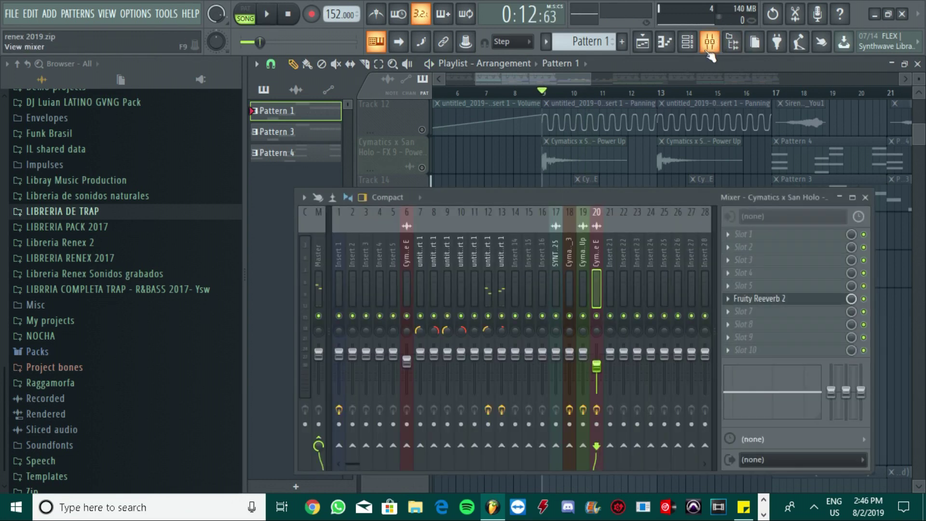
left_click(500, 331)
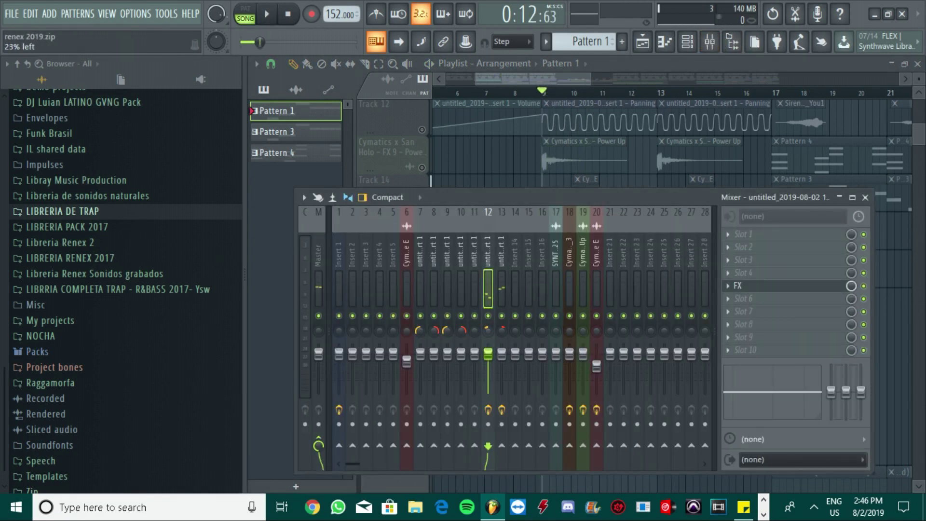
left_click(569, 82)
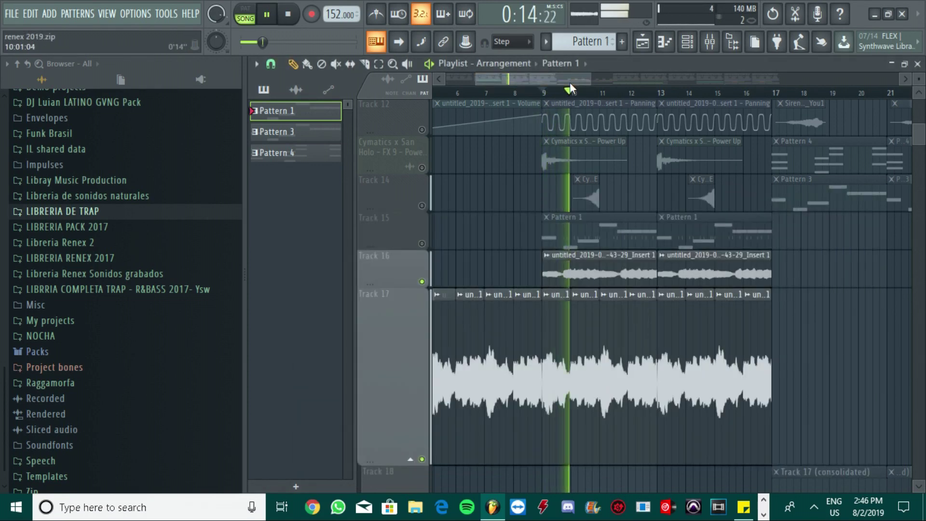
scroll(407, 246, "down", 4)
scroll(405, 265, "up", 5)
key("space")
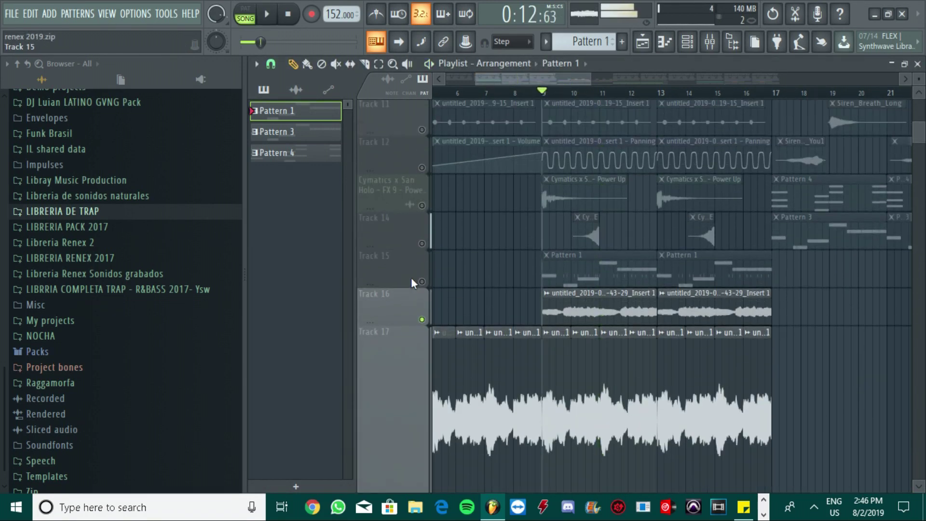
- Set the declicking mode of the Track 17 sample to Smooth (bleeding) and play it with Track 16
double_click(561, 348)
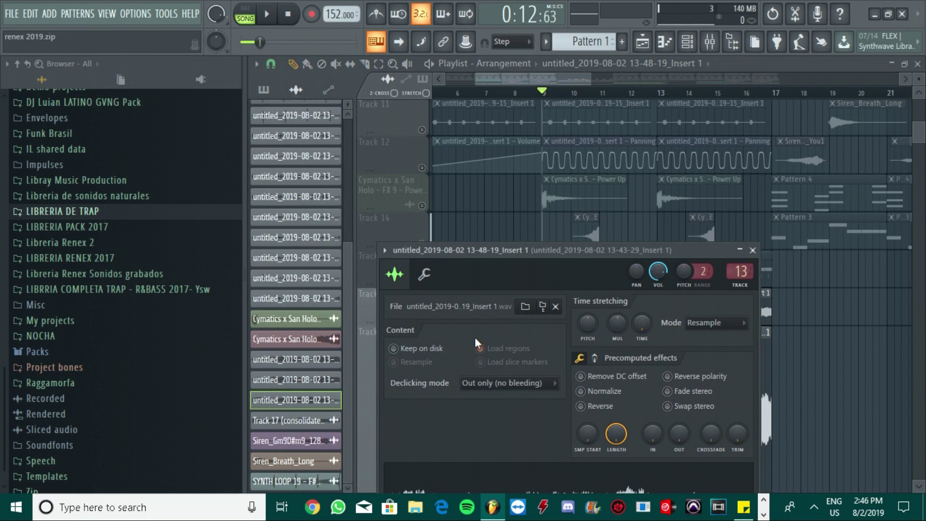
left_click(484, 383)
left_click(497, 444)
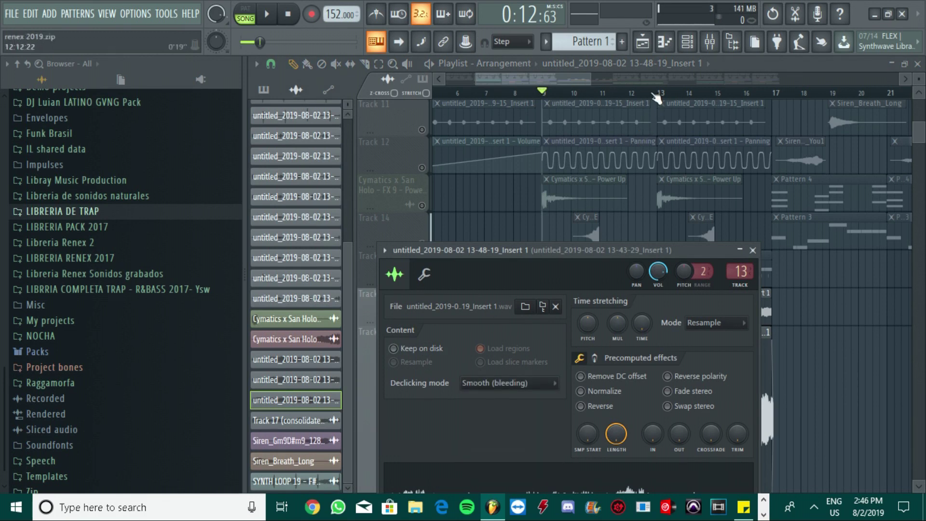
left_click(752, 250)
key("space")
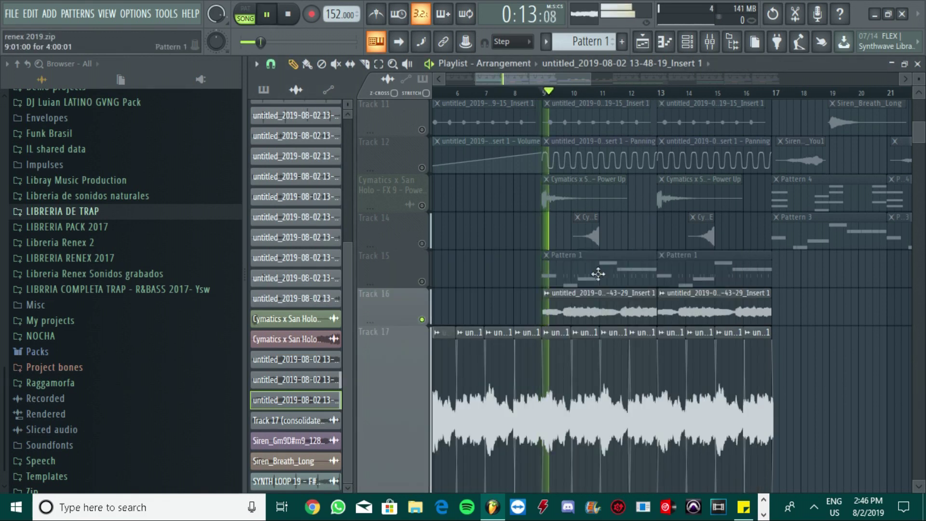
- Stop playback and turn on the tracks from Track 15 up to Track 8, including the FX 9 Power Up track
left_click(421, 281)
left_click(421, 244)
key("space")
left_click(421, 205)
left_click(421, 167)
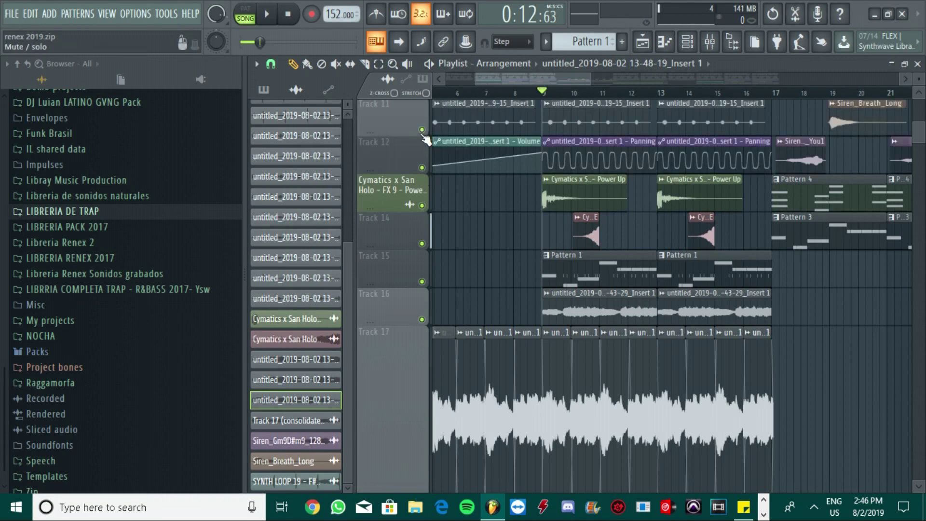
left_click(422, 130)
scroll(426, 139, "up", 3)
left_click(421, 206)
left_click(421, 168)
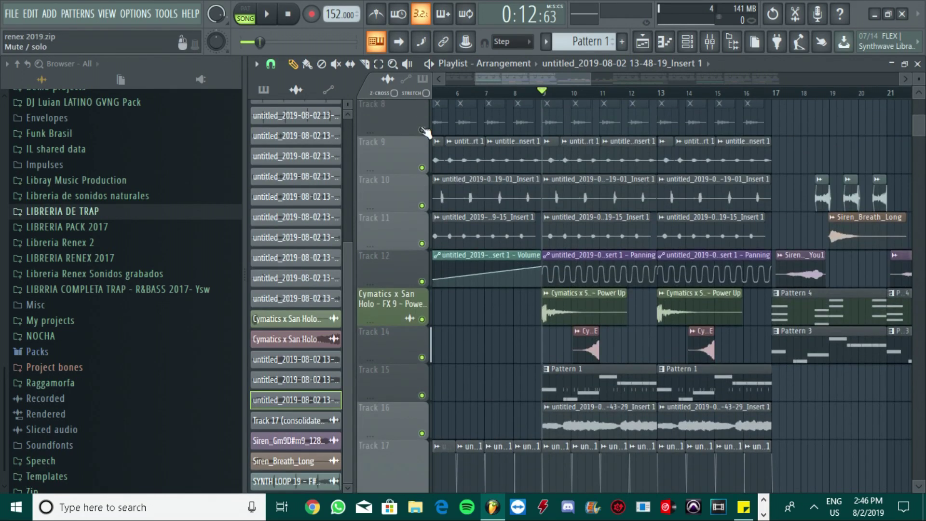
left_click(421, 129)
- Play the arrangement from bar 9 while turning on Tracks 7 up to 1, and review the full track stack
scroll(426, 135, "up", 5)
key("space")
left_click(422, 282)
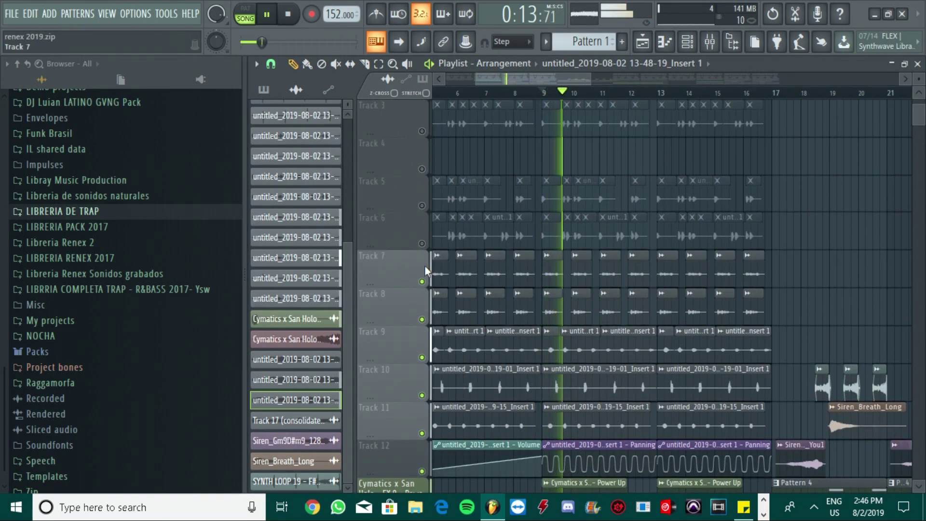
left_click(421, 243)
left_click(421, 206)
left_click(422, 169)
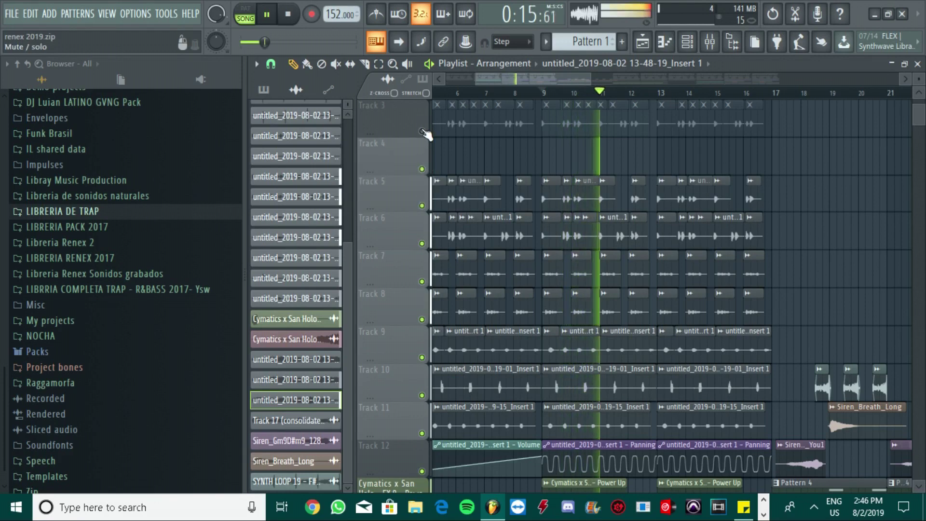
left_click(421, 130)
scroll(419, 140, "up", 2)
left_click(421, 168)
left_click(421, 130)
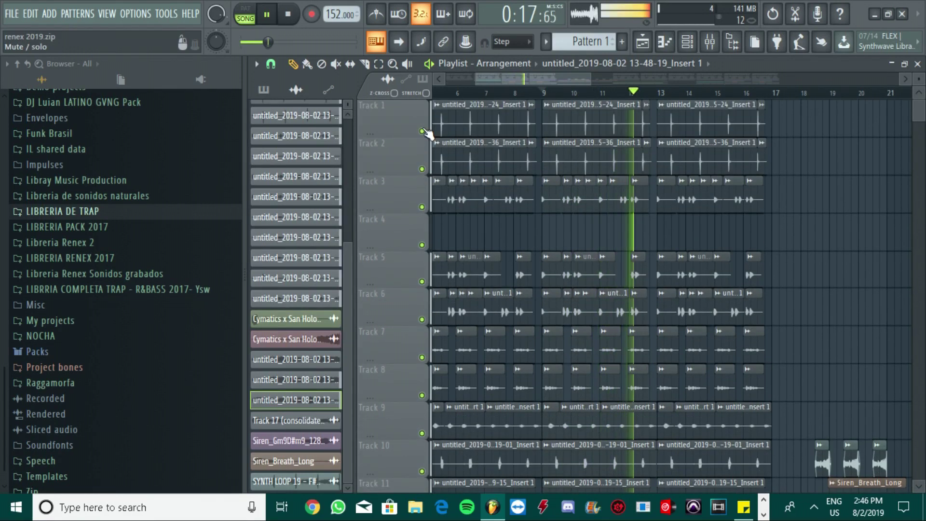
scroll(421, 140, "down", 5)
scroll(418, 150, "down", 7)
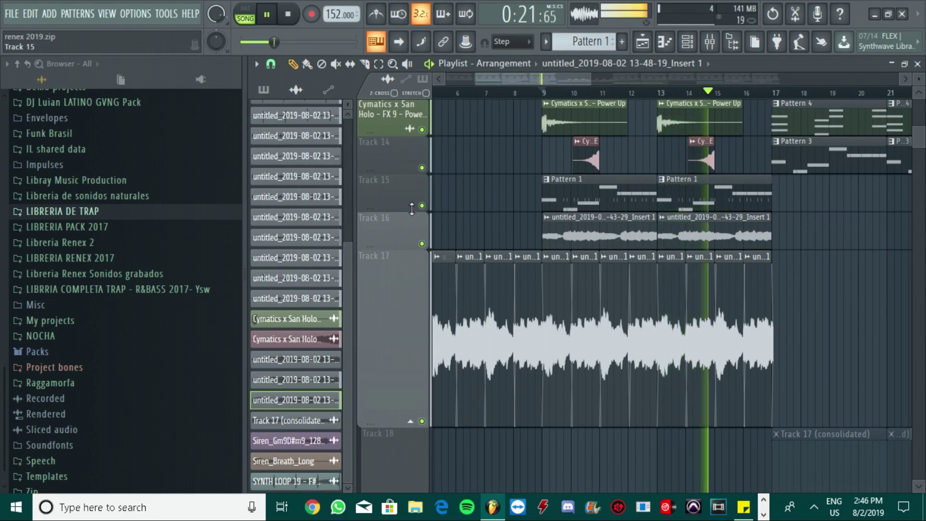
- Select bars 17 through 24 on the playlist timeline for looped playback, covering the section with Patterns 3 and 4
scroll(411, 209, "up", 2)
scroll(411, 209, "up", 10)
left_click_drag(564, 80, 626, 80)
scroll(627, 117, "down", 7)
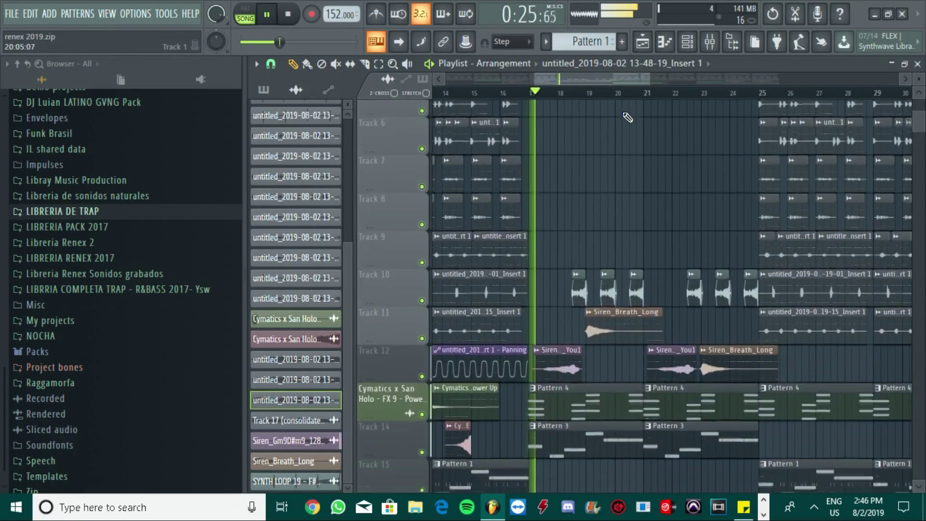
scroll(629, 111, "up", 1)
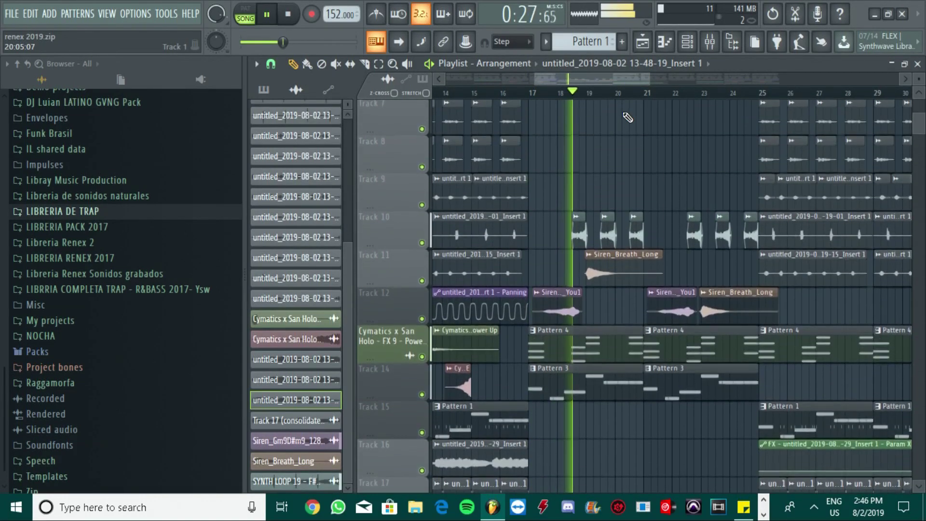
left_click_drag(529, 97, 755, 107)
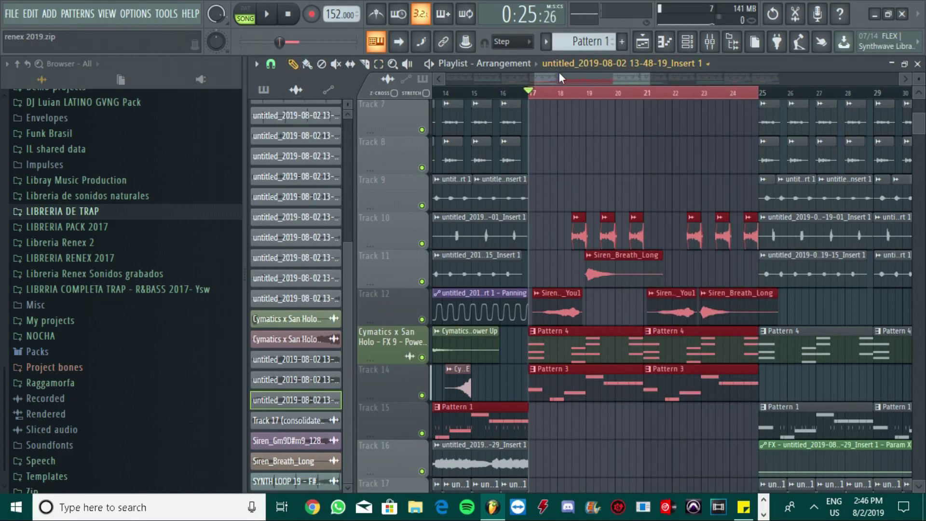
left_click_drag(558, 71, 564, 73)
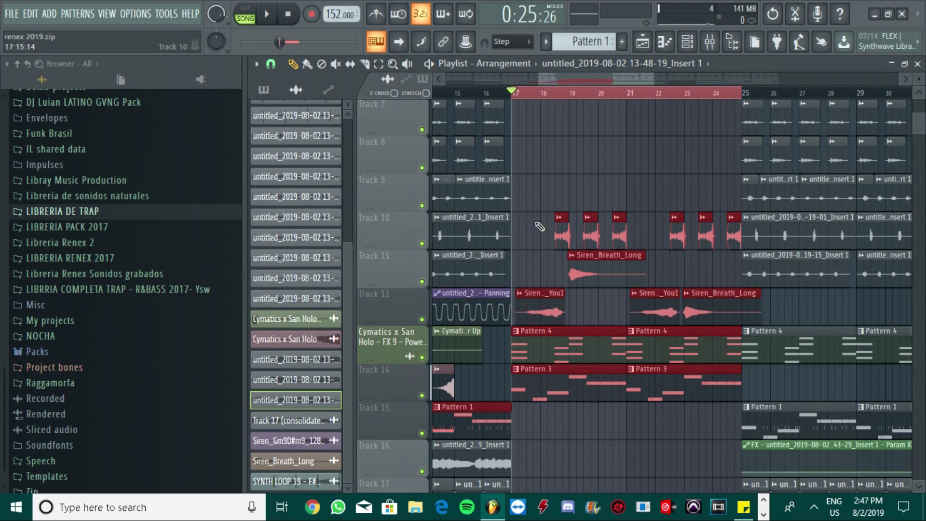
- Play the selected bars with the Pattern 4 track soloed, and switch to Track 12 together with Tracks 11 and 10
left_click(423, 357, "ctrl")
key("space")
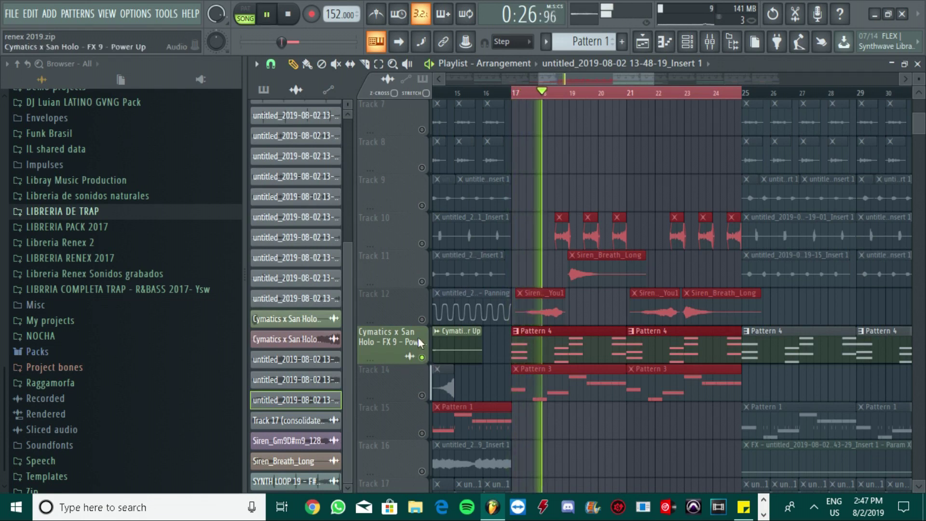
left_click(422, 319, "ctrl")
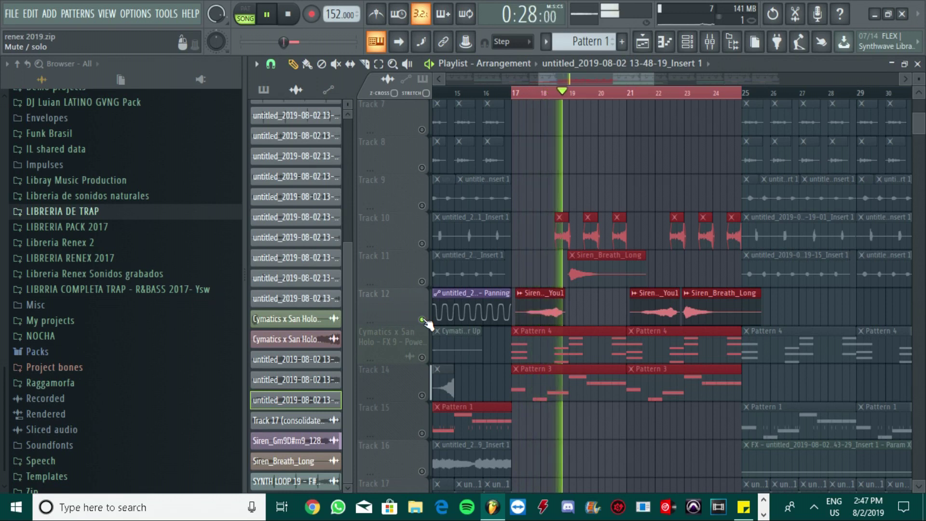
left_click(422, 281, "ctrl")
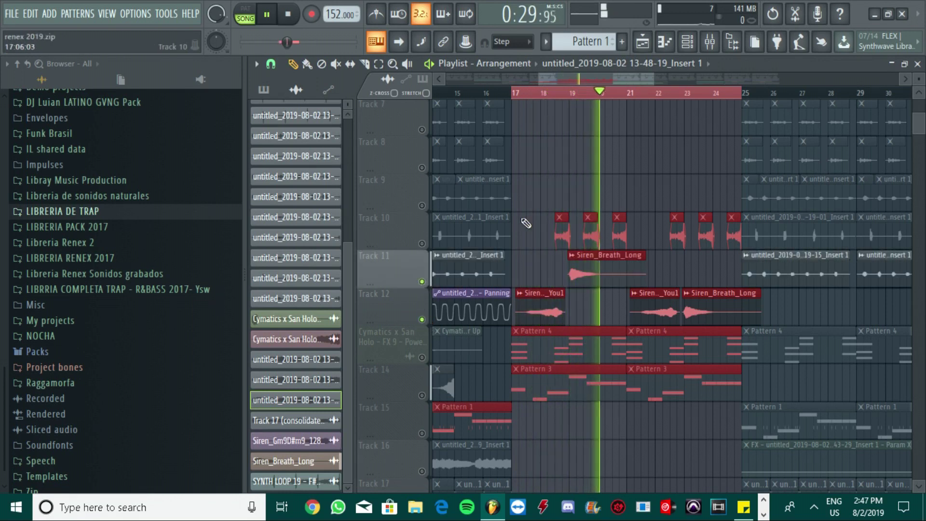
left_click(422, 243, "ctrl")
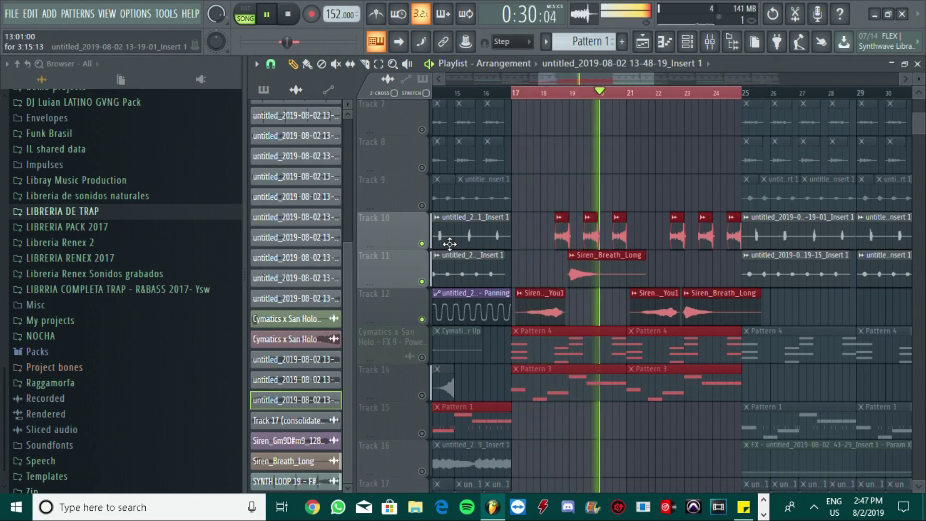
key("space")
- Inspect the SYNTH LOOP 19 sample from Track 10 and insert Fruity Reeverb 2 in slot 6 of its mixer channel
double_click(565, 238)
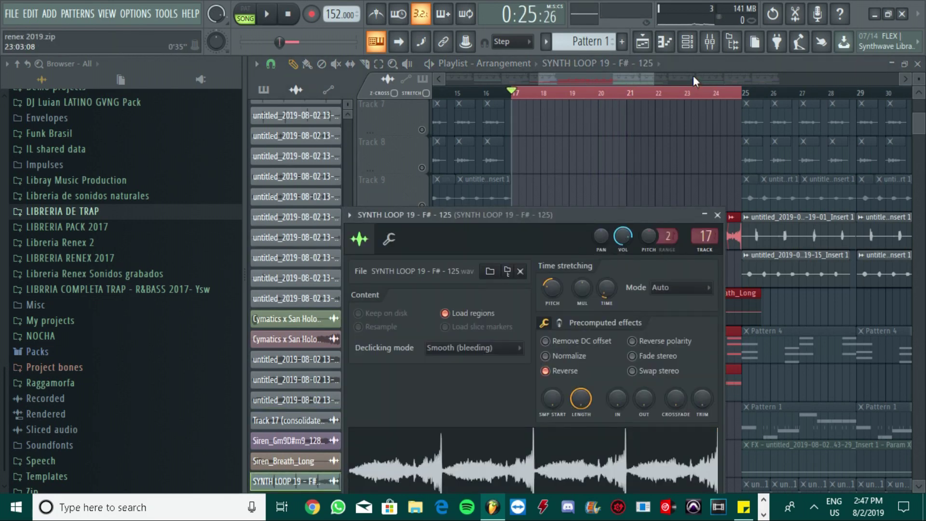
left_click(709, 48)
left_click(736, 304)
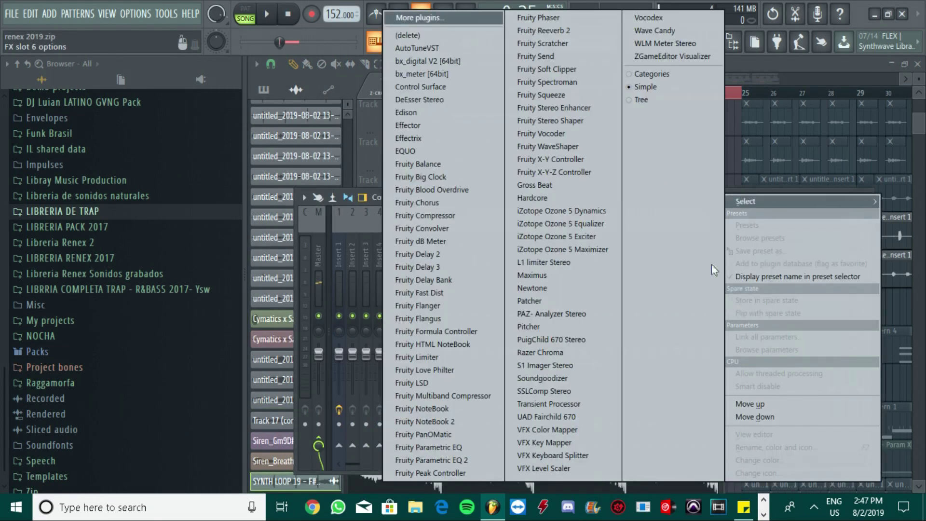
left_click(581, 30)
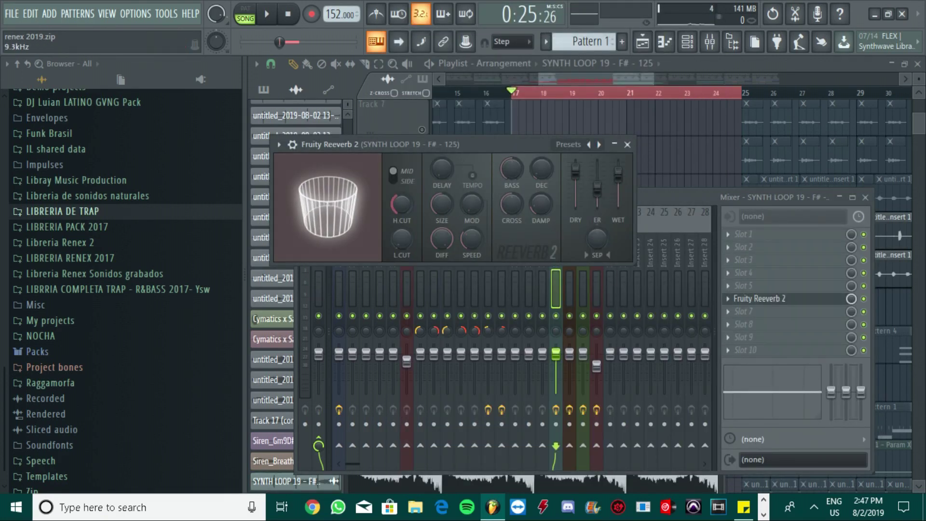
- Insert Fruity Parametric EQ 2 in slot 1, pull band 1 down to cut the lows, and start playback
left_click(748, 235)
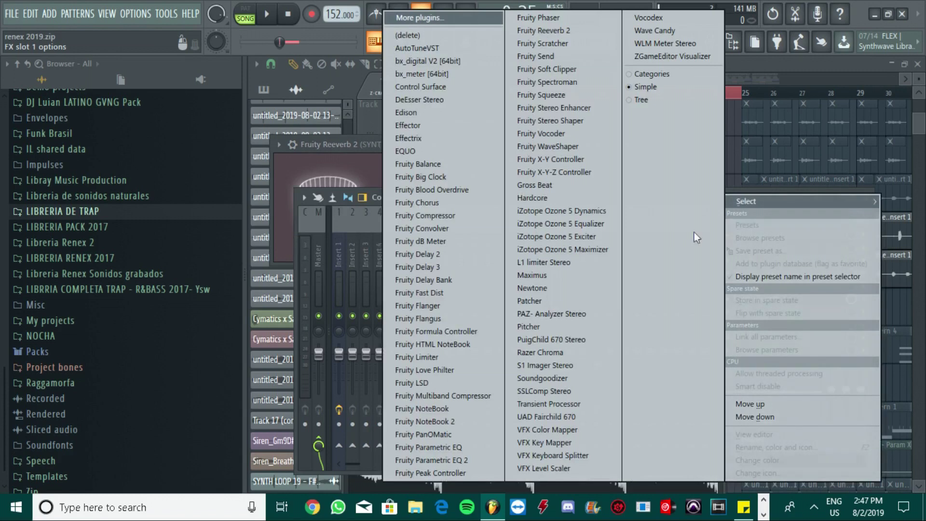
left_click(487, 456)
left_click_drag(404, 299, 416, 365)
key("space")
- Lower EQ bands 2, 3, 5 and 7 and adjust the band 1 low-cut frequency while listening, and return to the playlist
left_click_drag(508, 306, 513, 321)
left_click_drag(418, 306, 445, 323)
left_click_drag(569, 306, 568, 324)
left_click_drag(416, 365, 448, 364)
left_click_drag(449, 310, 459, 322)
left_click_drag(454, 365, 430, 365)
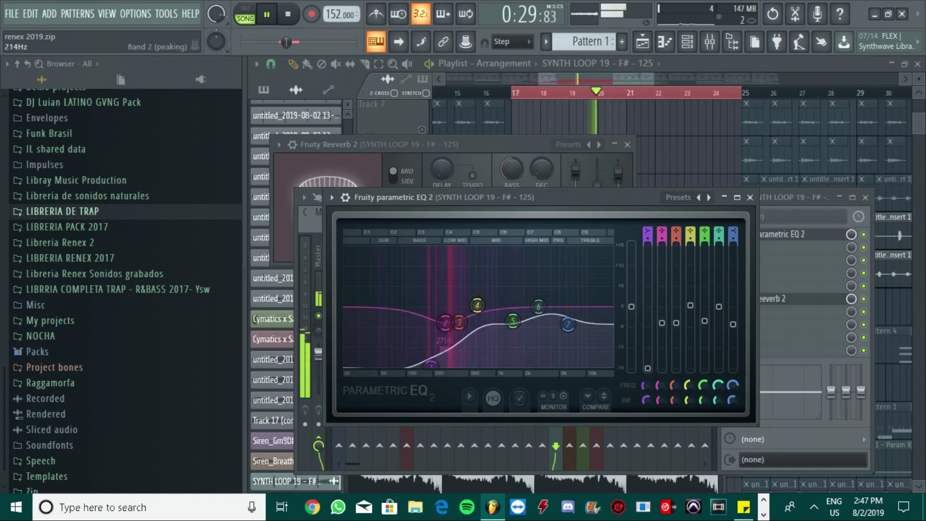
left_click_drag(636, 202, 635, 248)
left_click(632, 217)
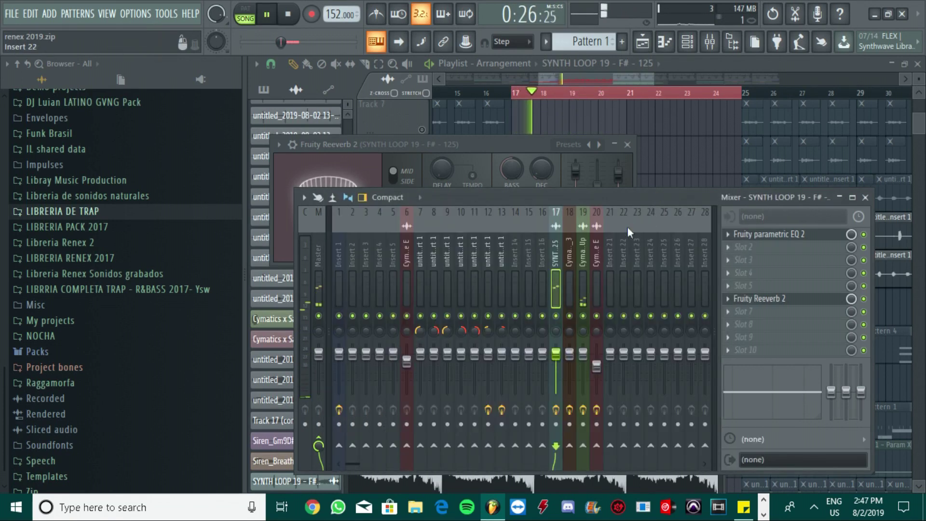
left_click(640, 80)
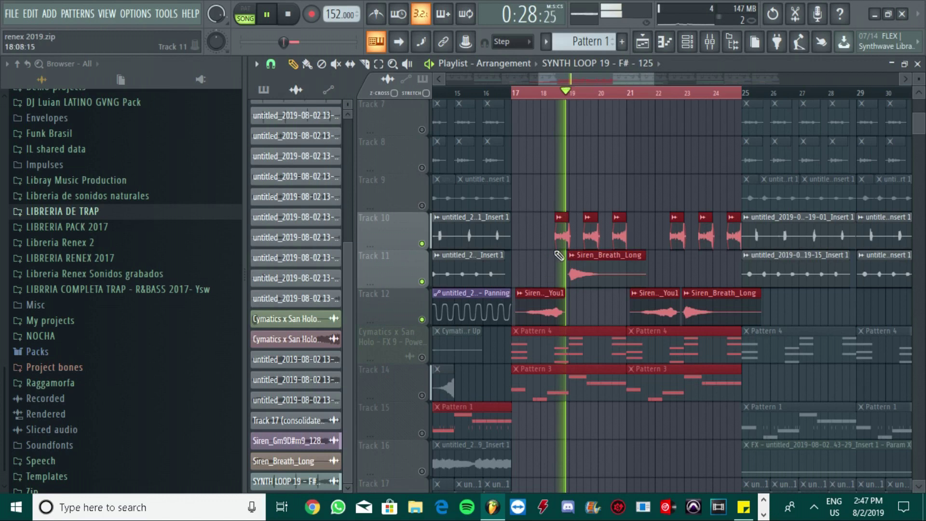
- Turn on the FX 9 Power Up track and Track 14, and inspect Pattern 3's 808 notes in the piano roll
left_click(422, 358)
key("space")
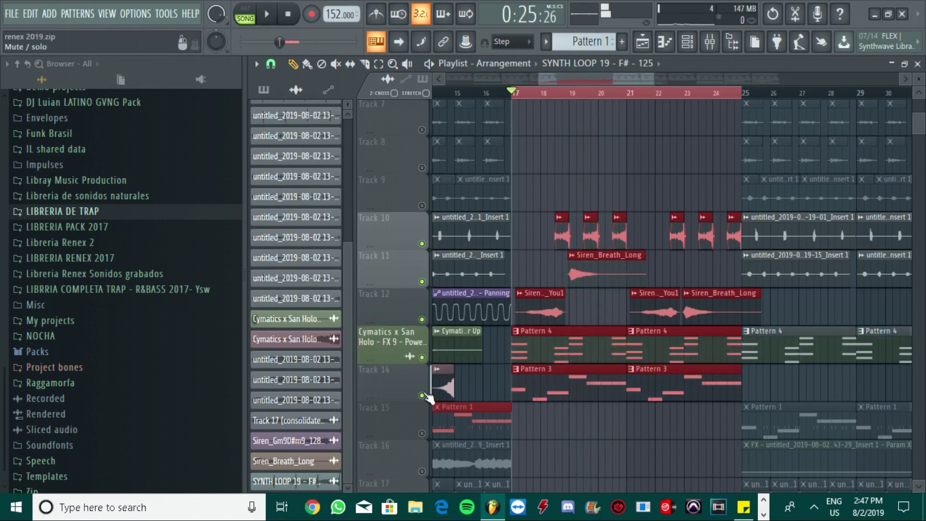
double_click(550, 384)
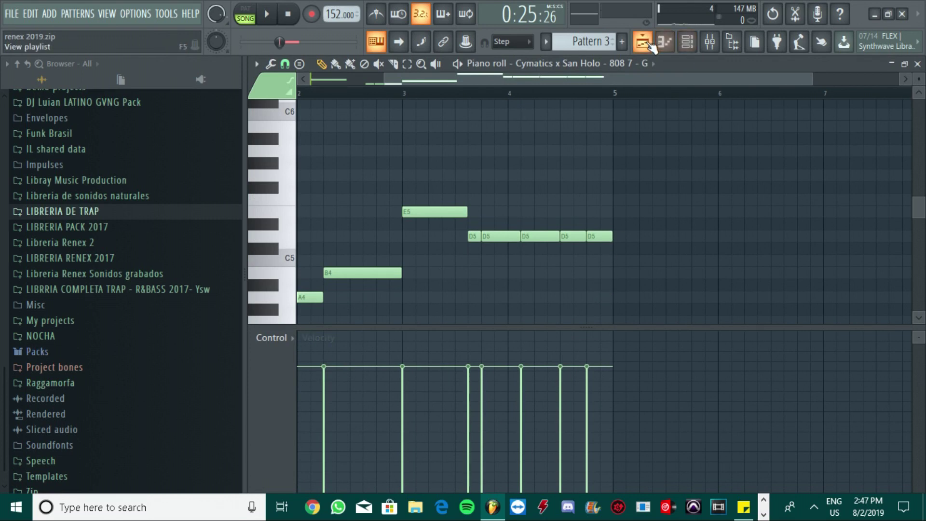
left_click(643, 42)
- Play the section from bar 17 with the active layers, turn all playlist tracks back on, and stop playback
key("space")
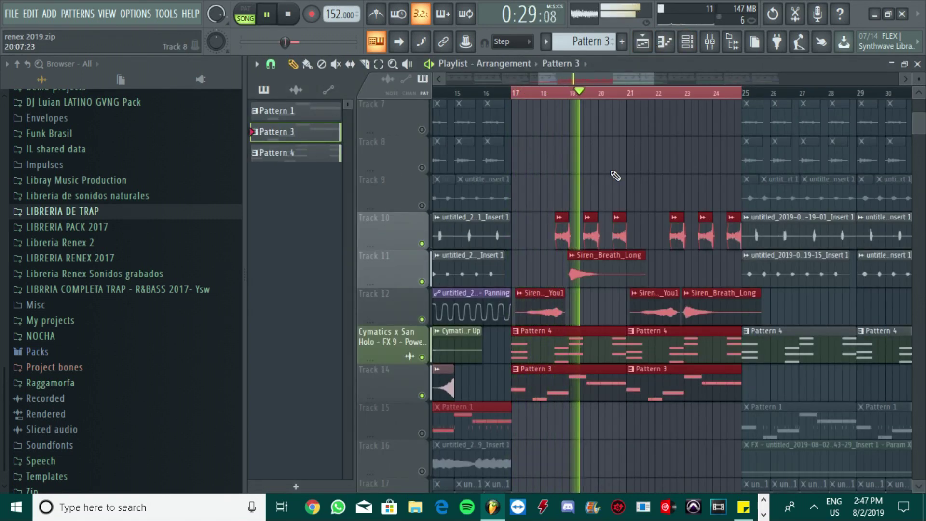
left_click_drag(635, 80, 662, 81)
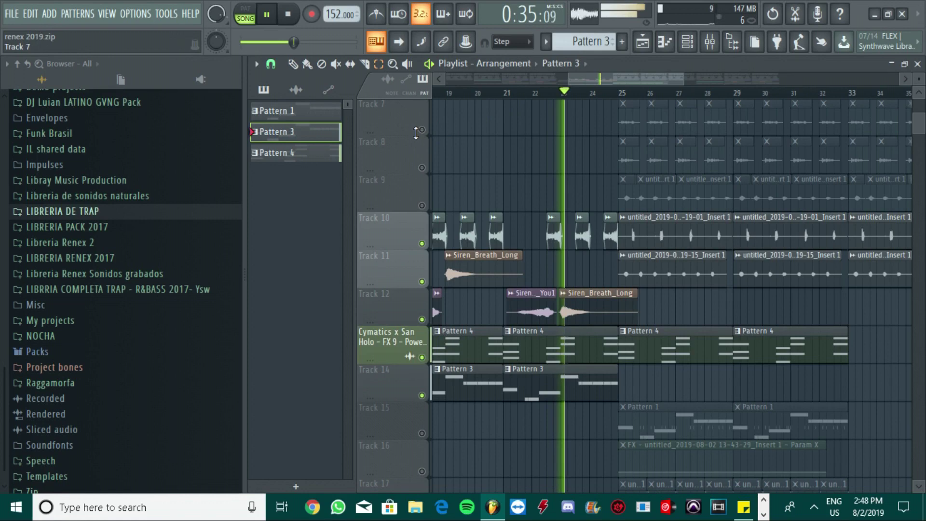
left_click(293, 64)
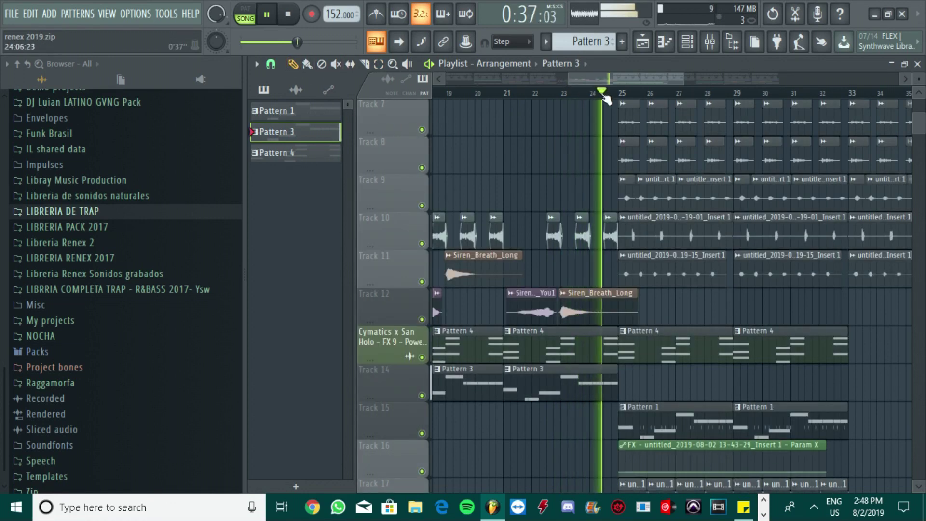
key("space")
- Inspect the sample settings of the Track 17 (consolidated) clip on Track 18
scroll(580, 193, "down", 3)
scroll(553, 376, "down", 3)
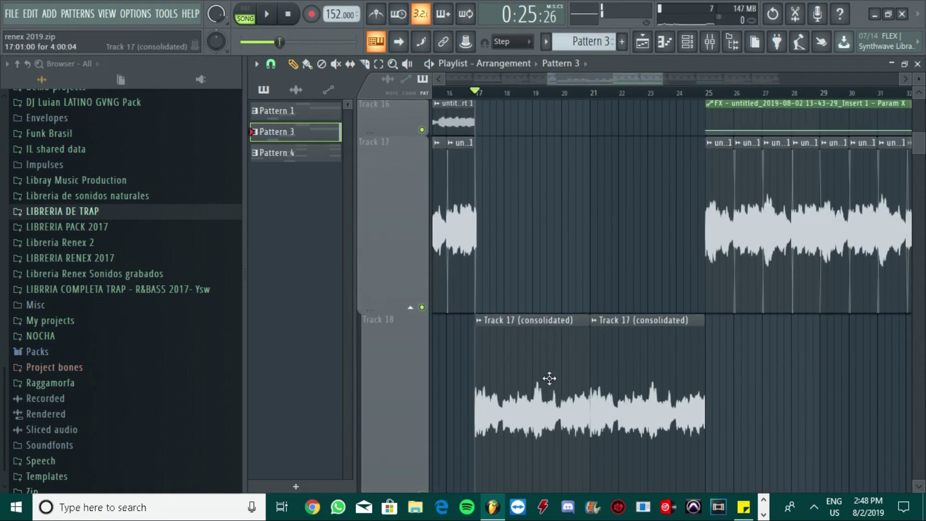
double_click(547, 351)
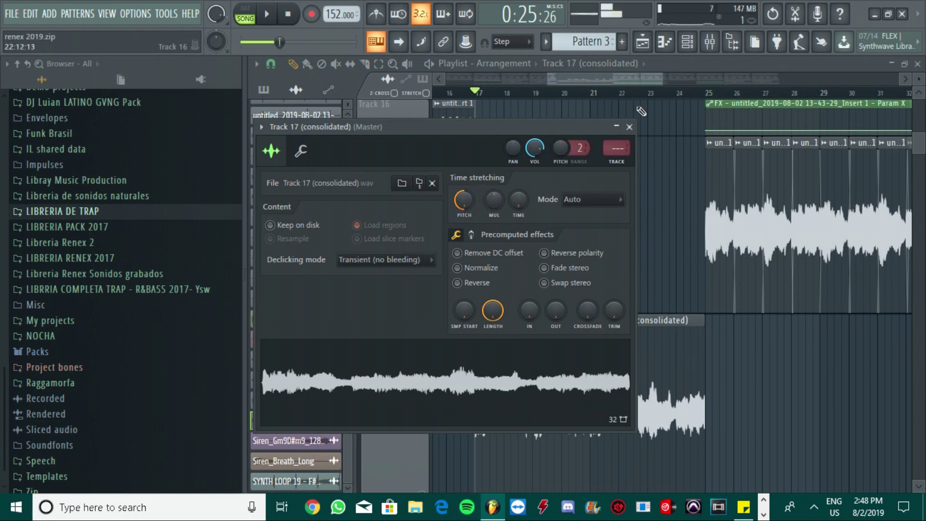
- Play the arrangement from bar 17 with all tracks on, and review the mixer and the full track stack
left_click(479, 93)
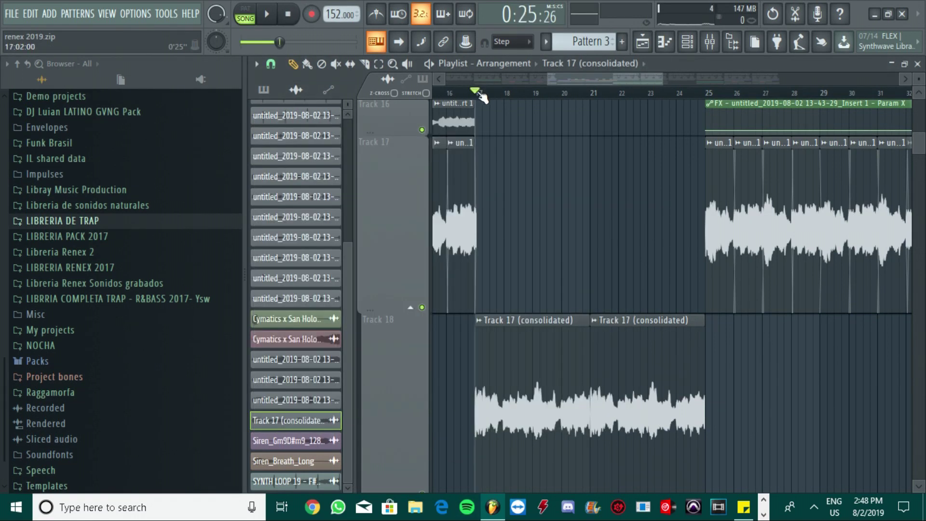
key("space")
scroll(579, 241, "down", 3)
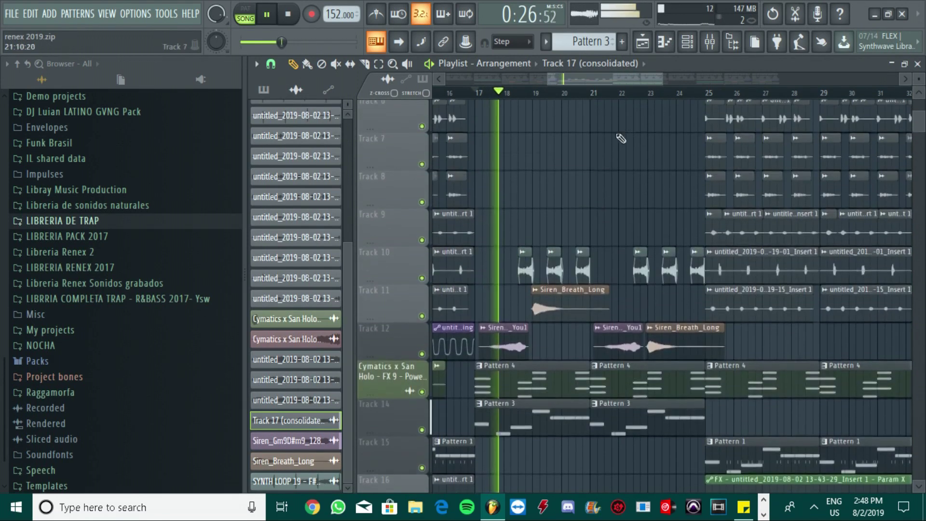
left_click_drag(663, 73, 812, 77)
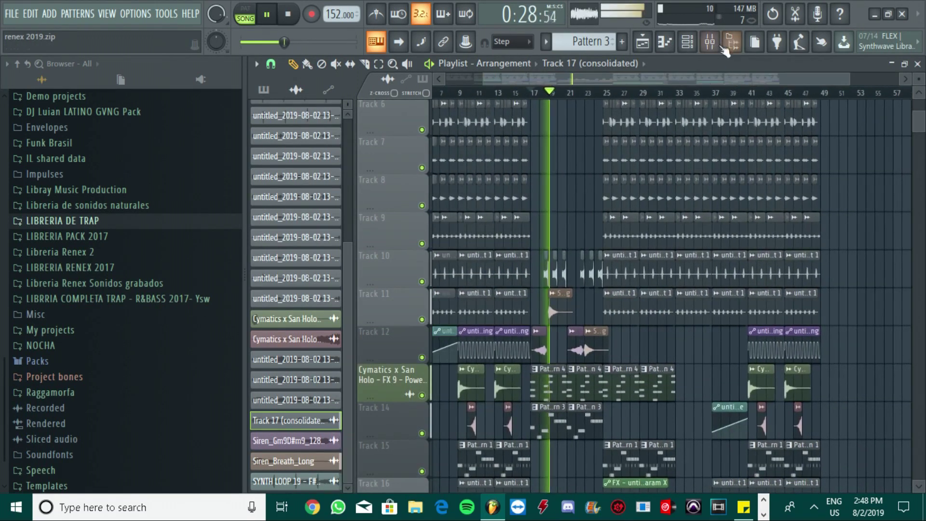
left_click(710, 41)
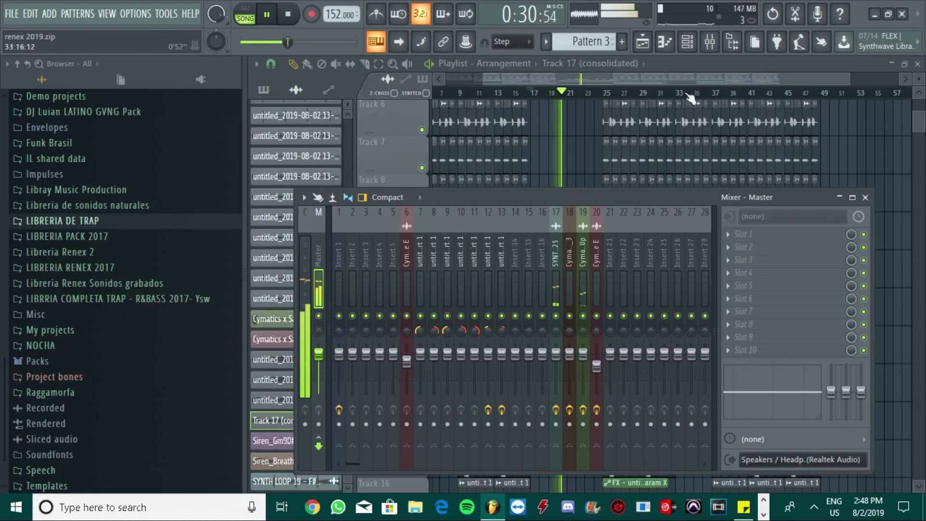
key("F9")
scroll(913, 192, "down", 1)
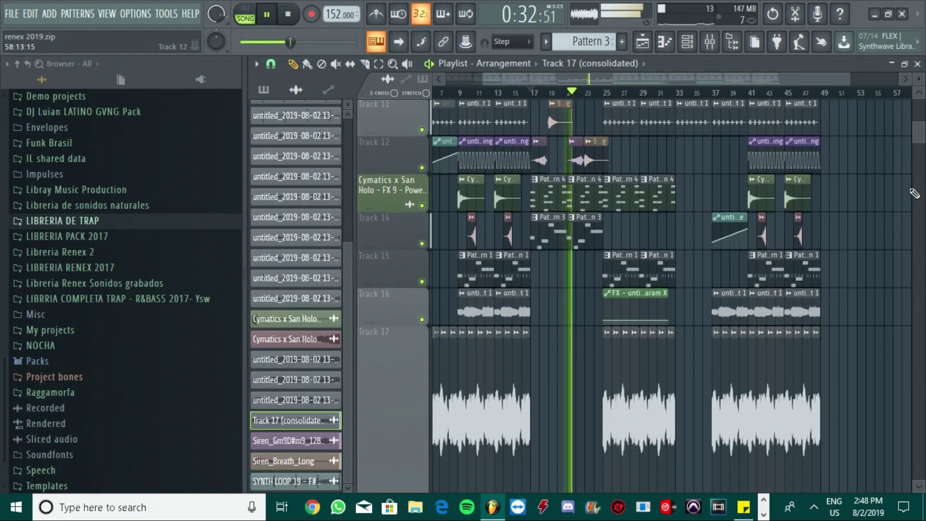
scroll(914, 193, "up", 4)
scroll(913, 193, "down", 2)
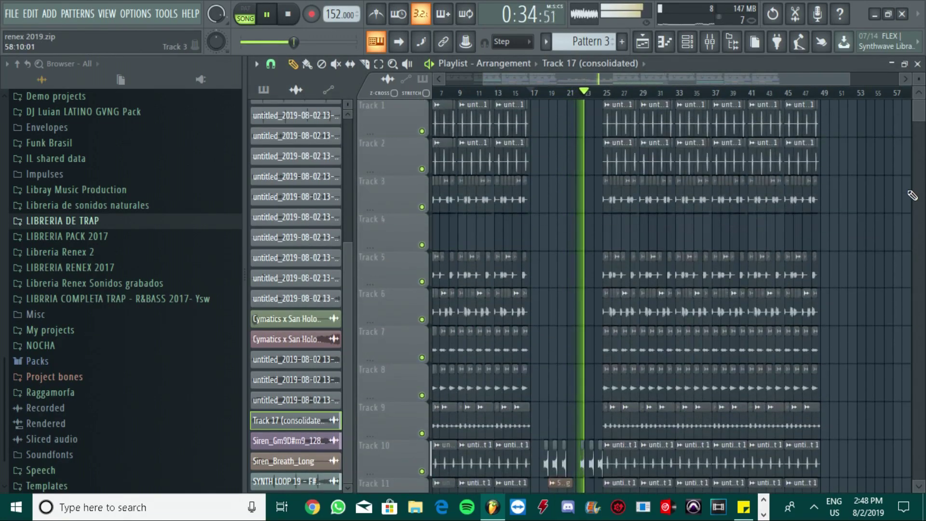
scroll(912, 194, "down", 4)
scroll(912, 196, "up", 1)
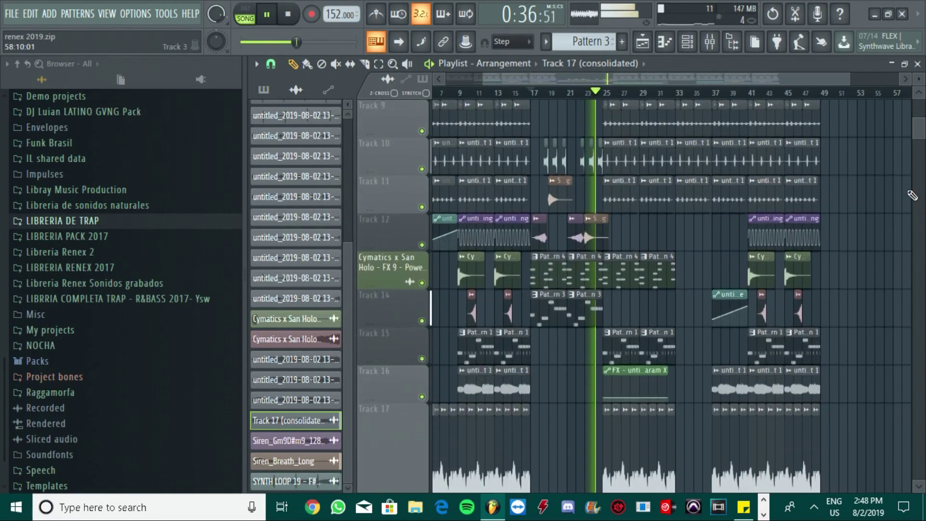
scroll(912, 196, "up", 3)
scroll(911, 198, "down", 4)
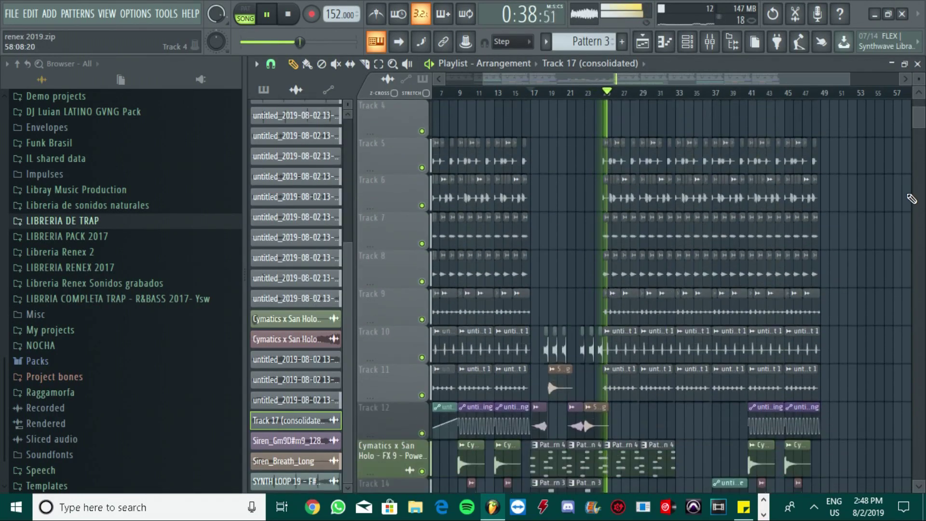
scroll(912, 198, "down", 4)
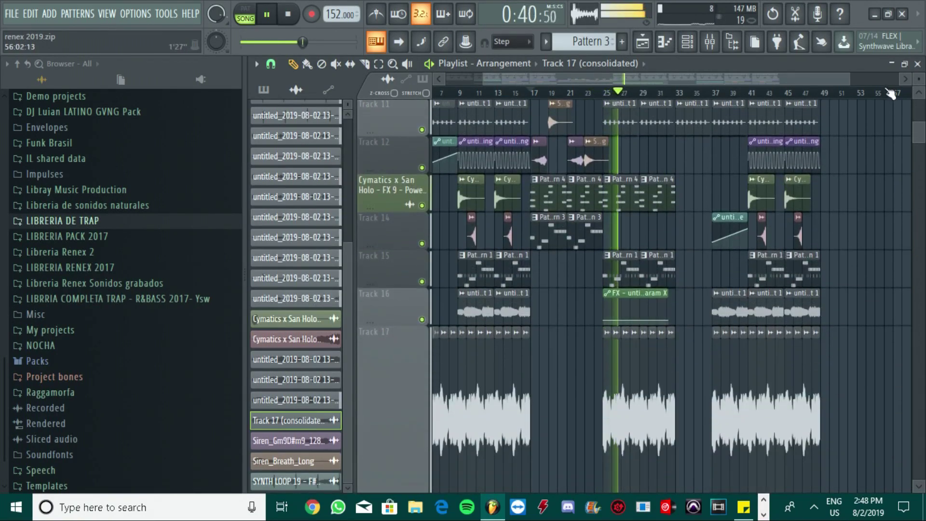
- Stop playback, focus on the section starting at bar 25, and solo Track 17 for a brief playback
left_click_drag(850, 77, 701, 77)
key("space")
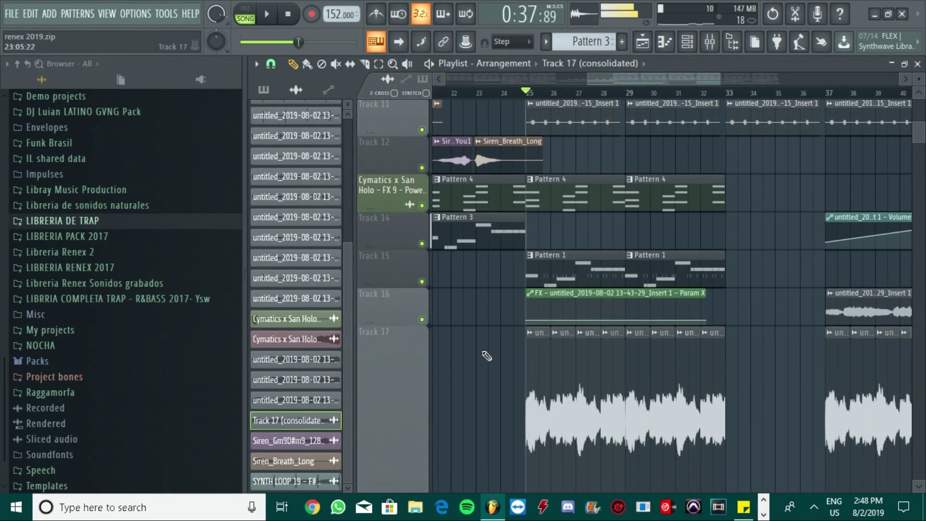
scroll(482, 362, "down", 3)
right_click(423, 382)
key("space")
key("space")
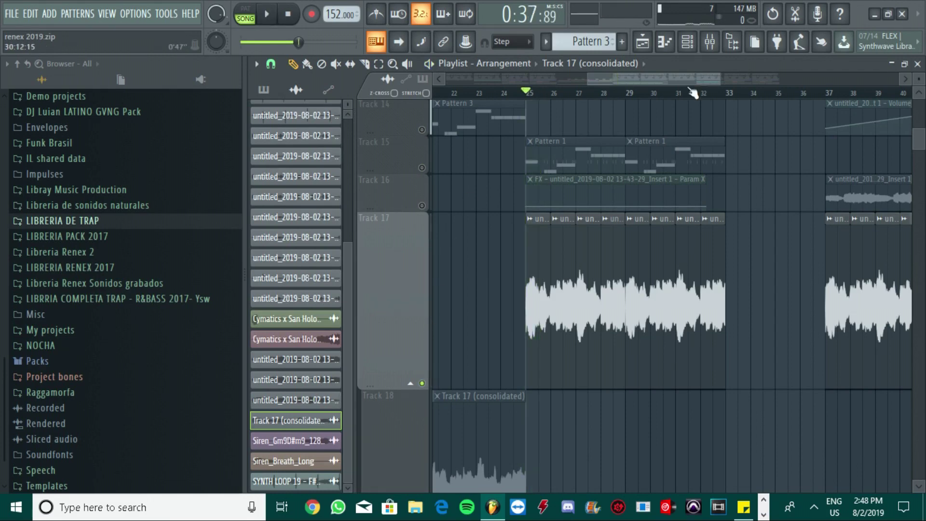
- Inspect the FX Param X automation clip on Track 16 and the Effector filter in its mixer insert, and close the windows
double_click(597, 180)
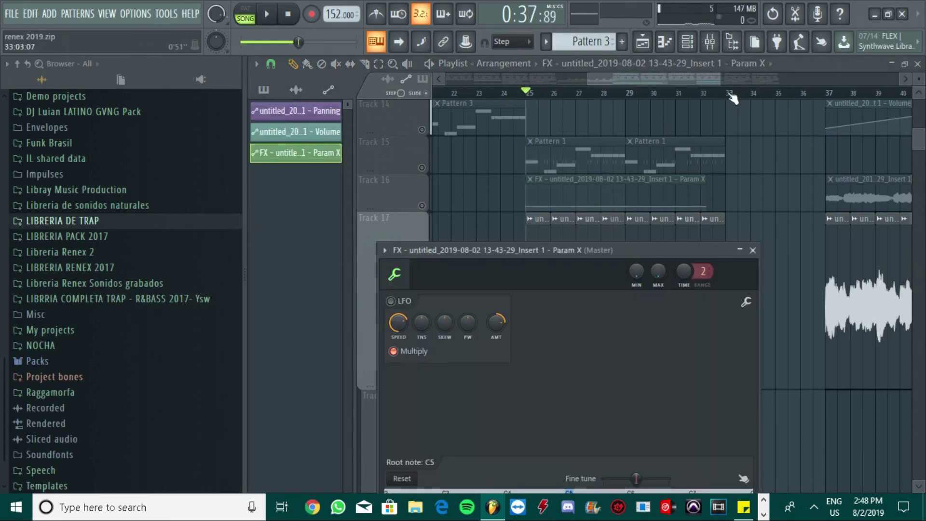
key("F9")
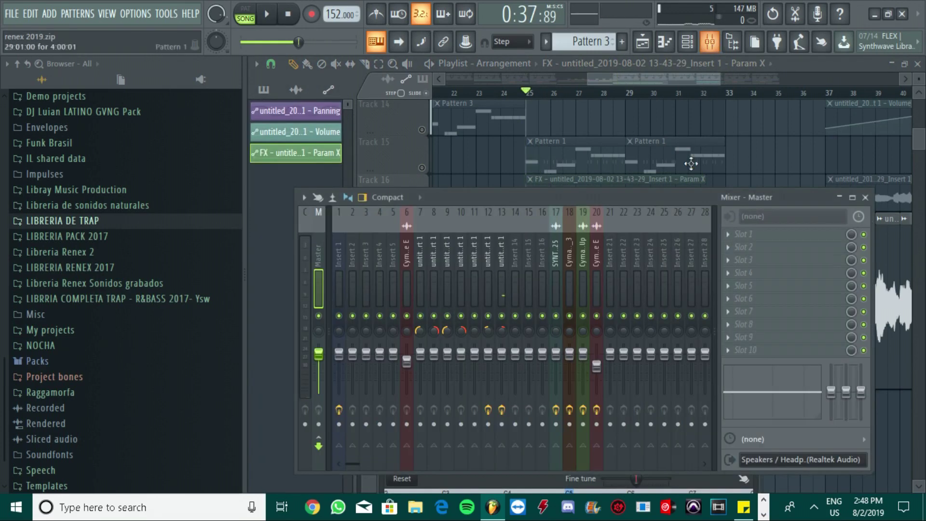
left_click(501, 263)
left_click(760, 287)
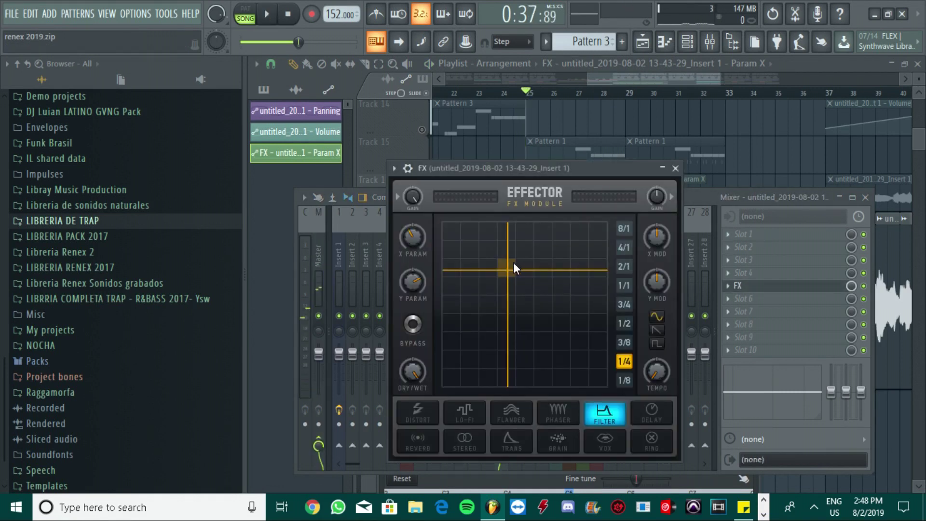
key("F12")
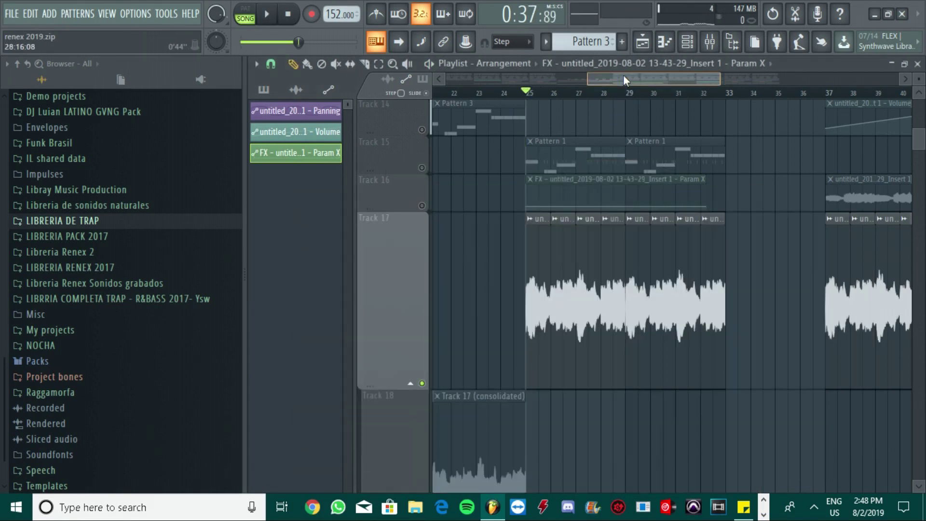
- Enable Track 16 alongside the soloed Track 17, play both from bar 25, and stop playback
left_click(422, 206)
key("space")
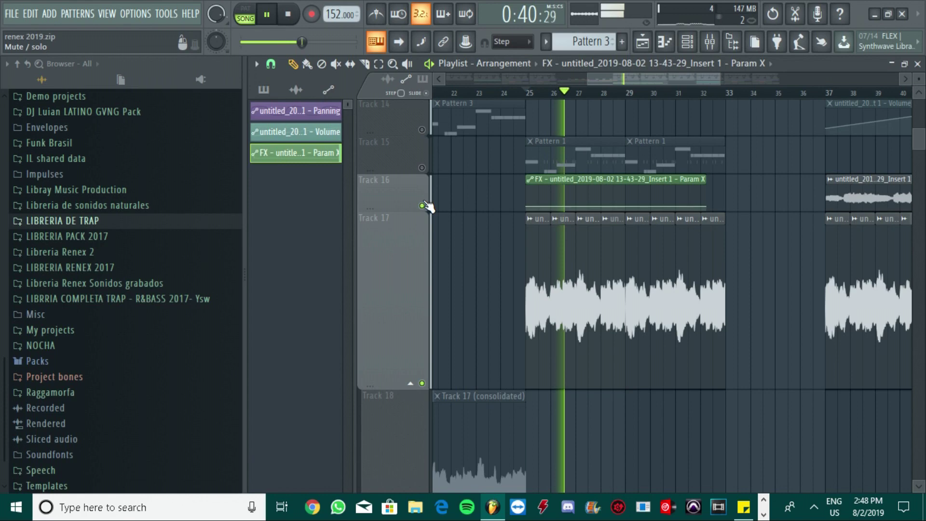
key("space")
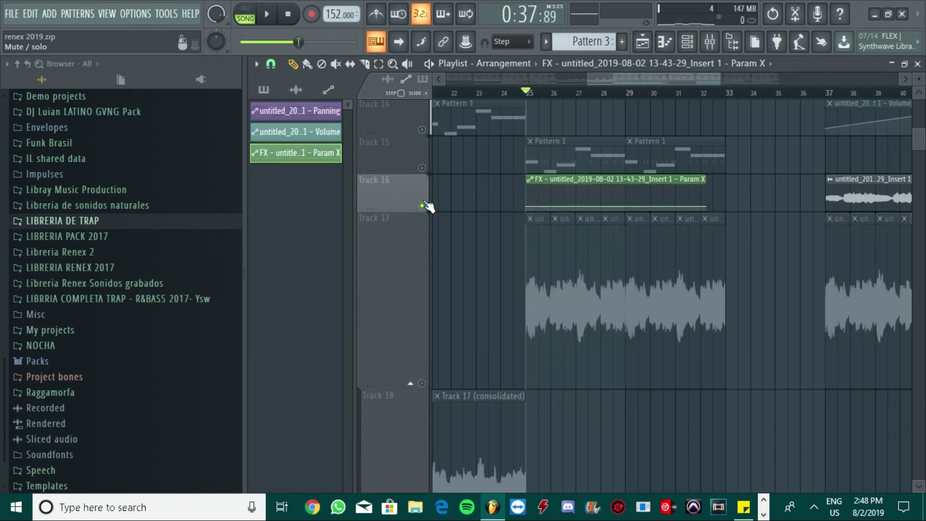
- Turn all playlist tracks back on and show the whole arrangement from Track 1
right_click(422, 206)
left_click_drag(715, 83, 820, 77)
scroll(893, 230, "up", 6)
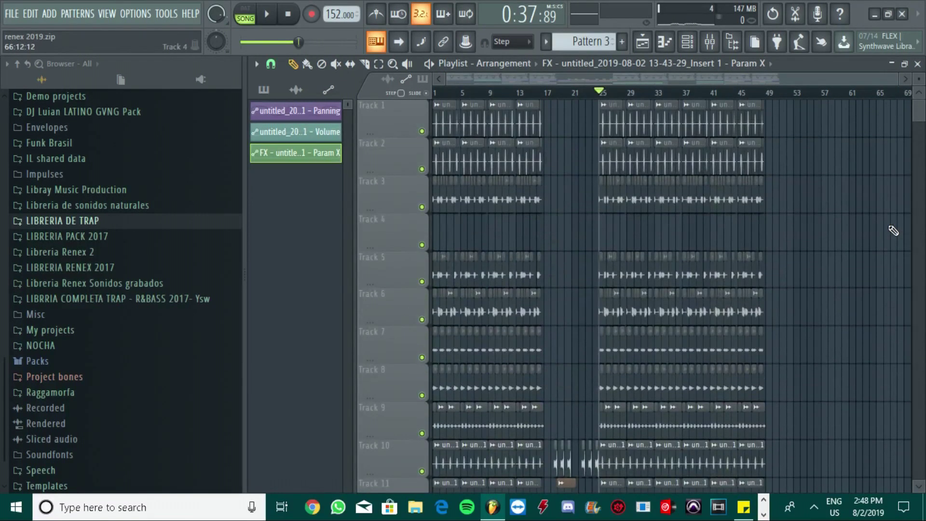
- Play the arrangement from bar 25 with all tracks on while reviewing the full track stack
key("space")
scroll(893, 230, "down", 5)
scroll(893, 238, "up", 4)
scroll(893, 241, "down", 4)
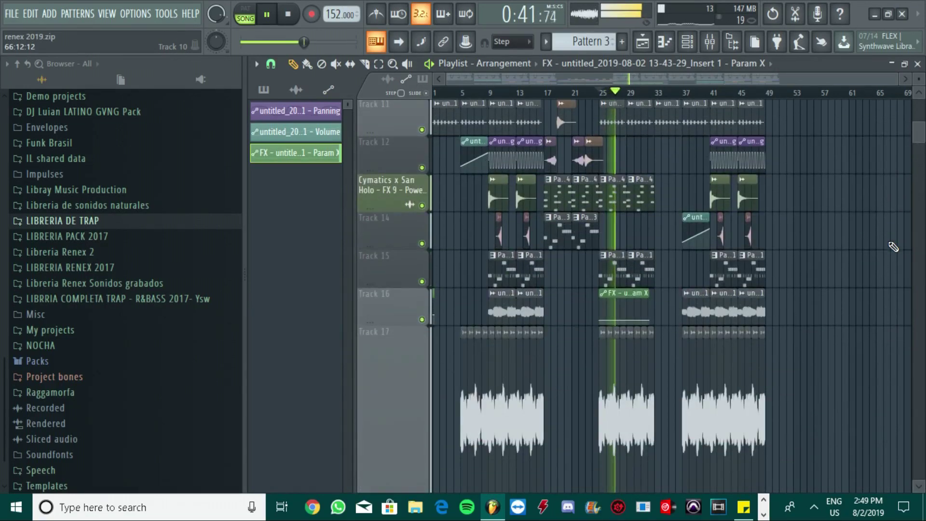
scroll(893, 247, "down", 5)
scroll(893, 247, "up", 10)
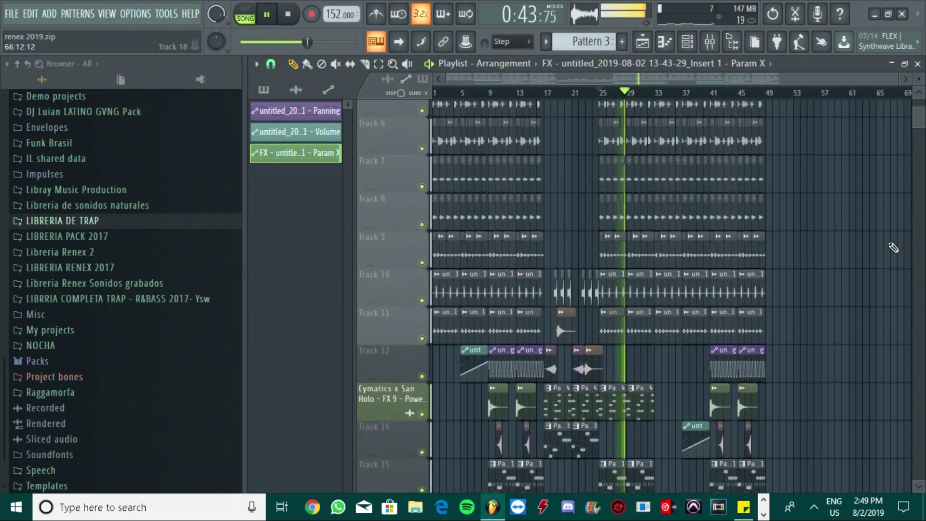
scroll(893, 247, "up", 5)
scroll(893, 247, "down", 2)
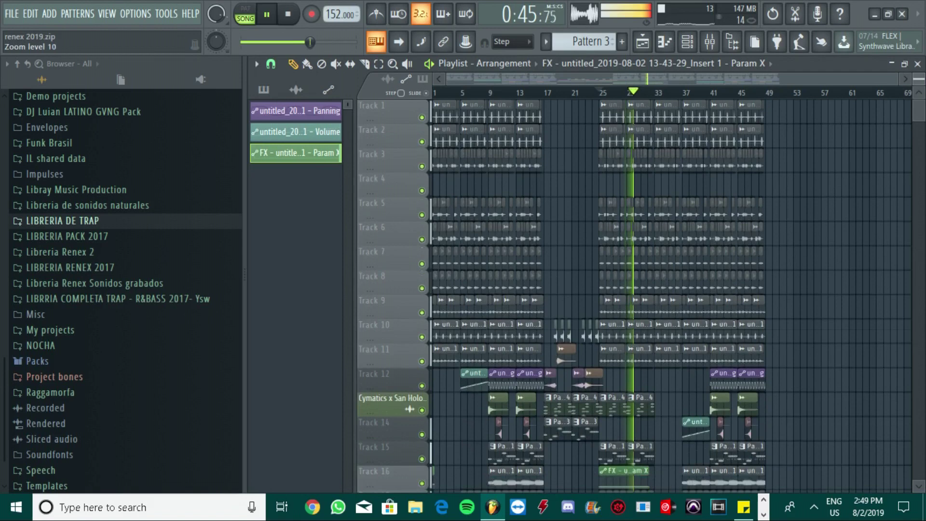
scroll(893, 247, "down", 1)
- Play the arrangement from about bar 32, stop playback, and return the playhead to the start of the song
left_click(654, 93)
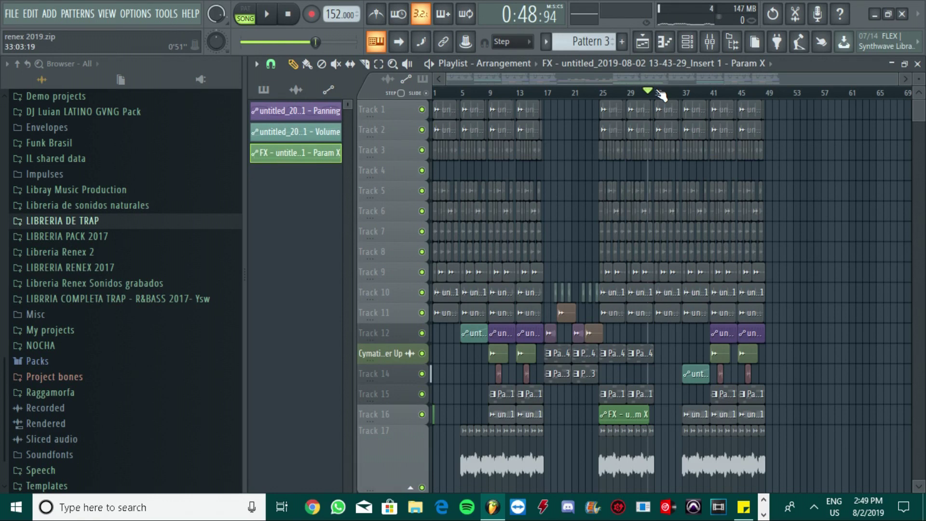
key("space")
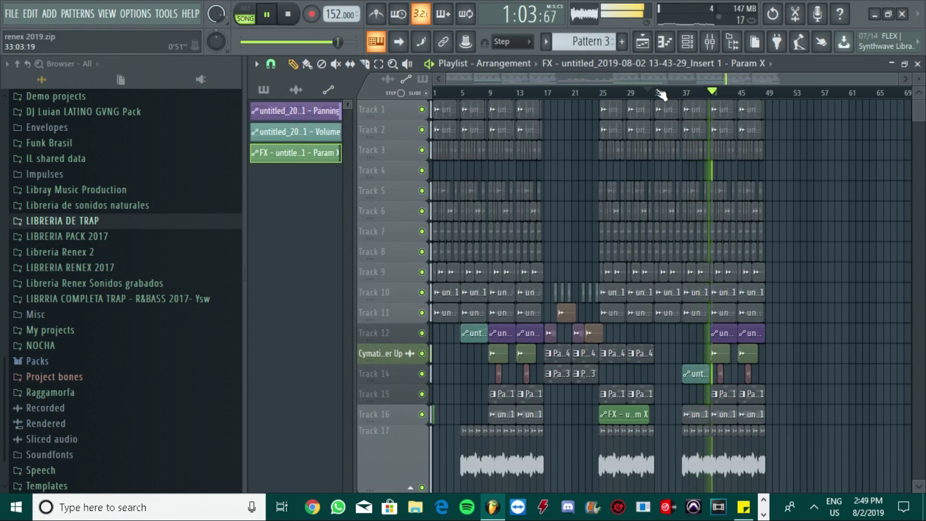
key("space")
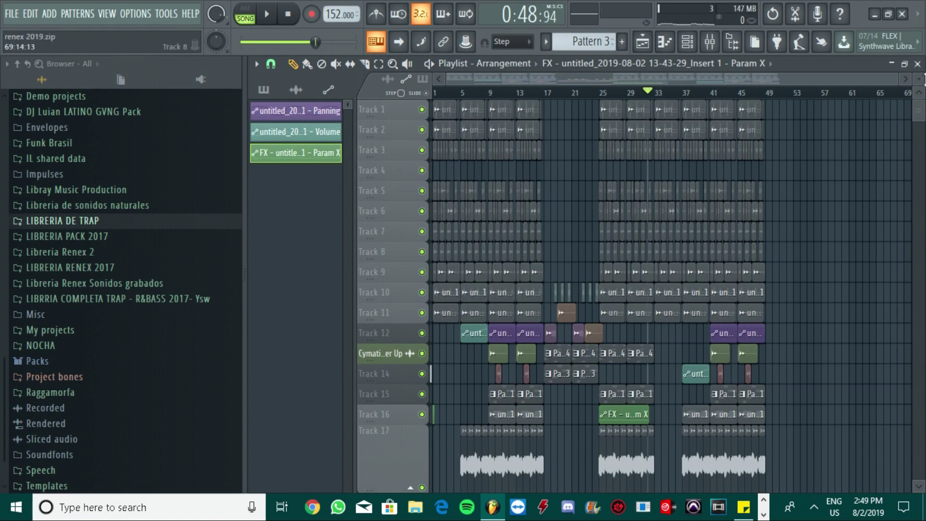
left_click(287, 19)
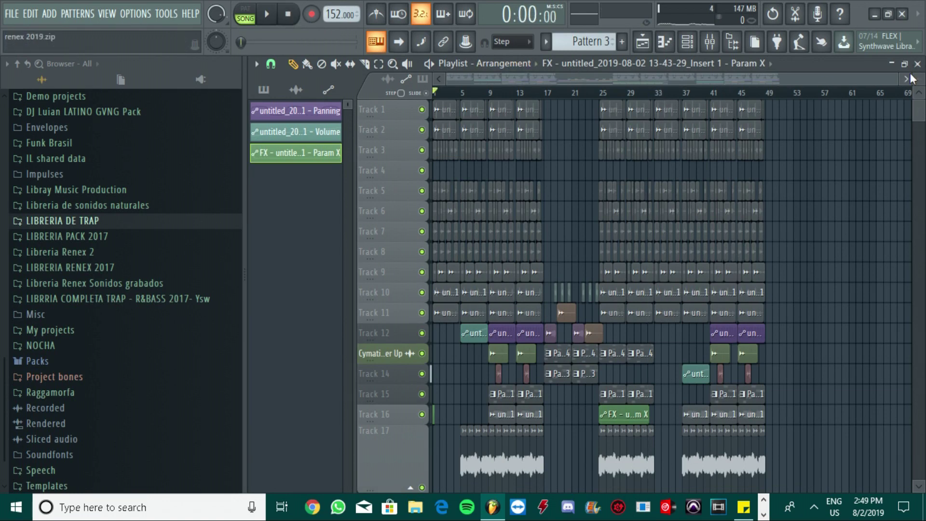
- Examine the playlist layers from Track 1 down to Track 18 across all sections of the arrangement
scroll(911, 78, "up", 4)
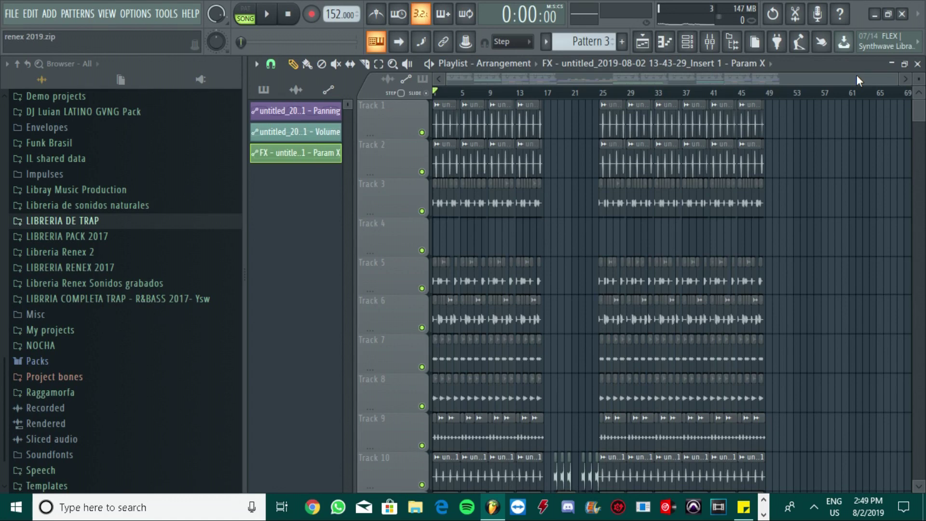
scroll(858, 217, "down", 5)
scroll(860, 220, "up", 5)
scroll(859, 220, "down", 15)
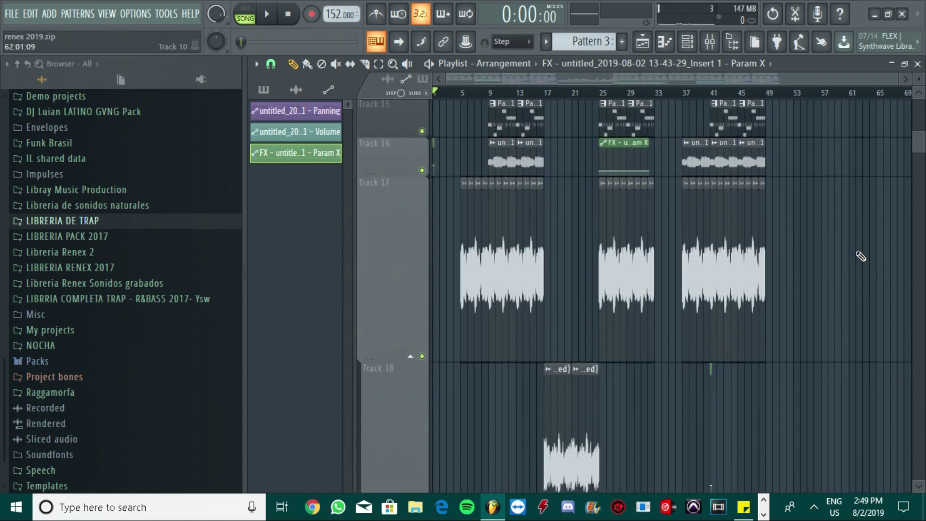
scroll(860, 257, "up", 15)
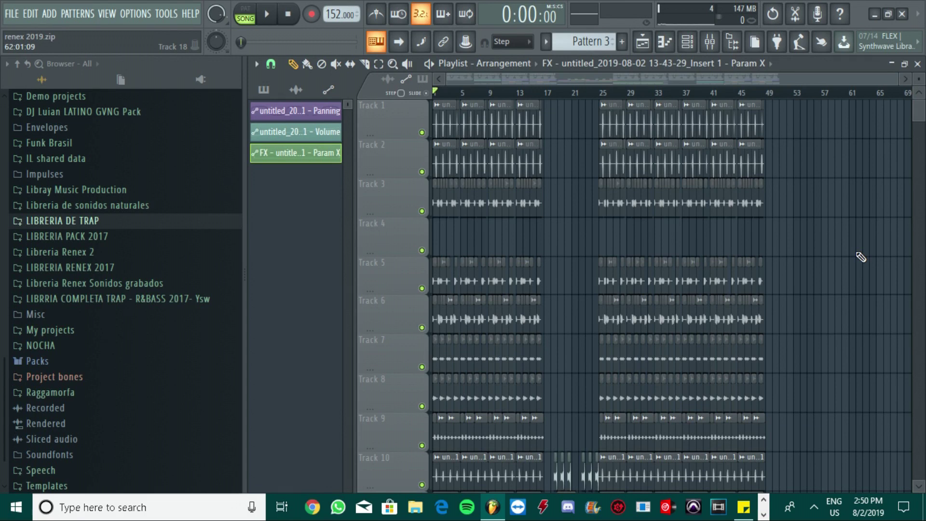
scroll(860, 257, "down", 8)
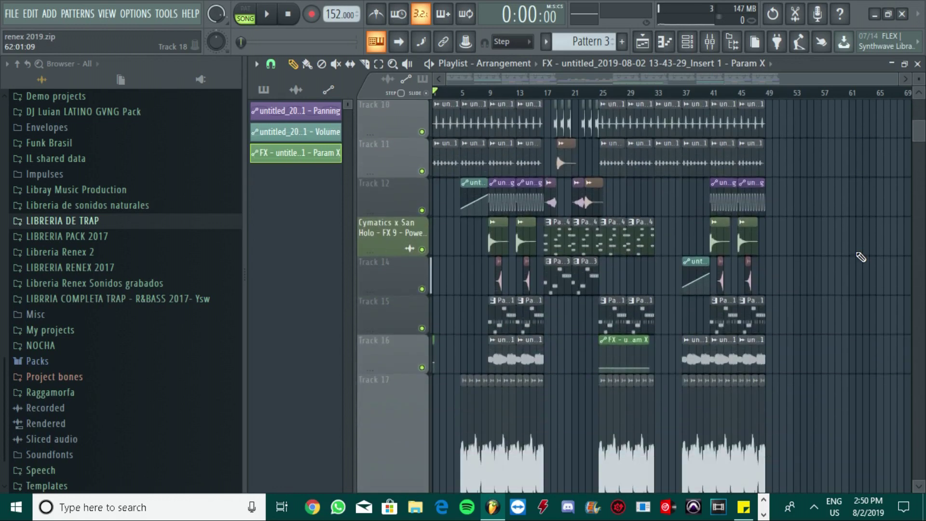
scroll(861, 257, "down", 4)
scroll(861, 257, "up", 12)
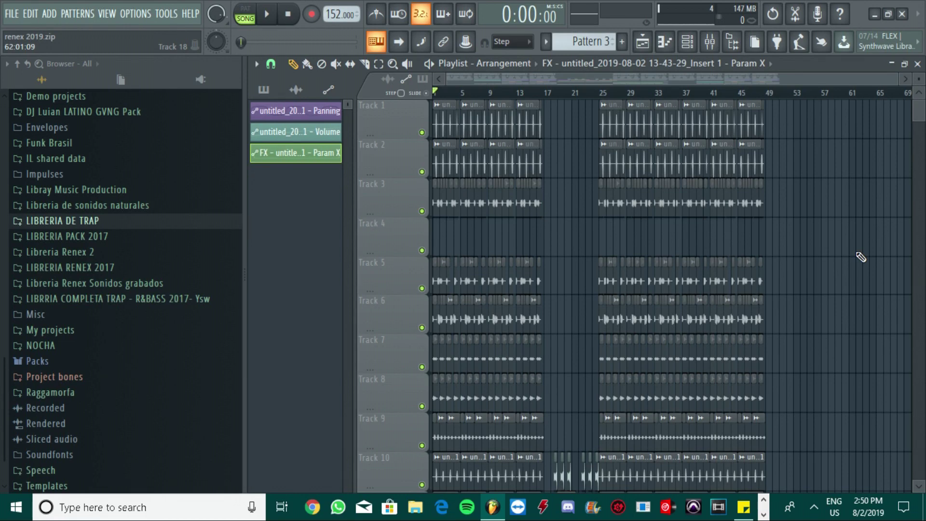
scroll(860, 257, "down", 10)
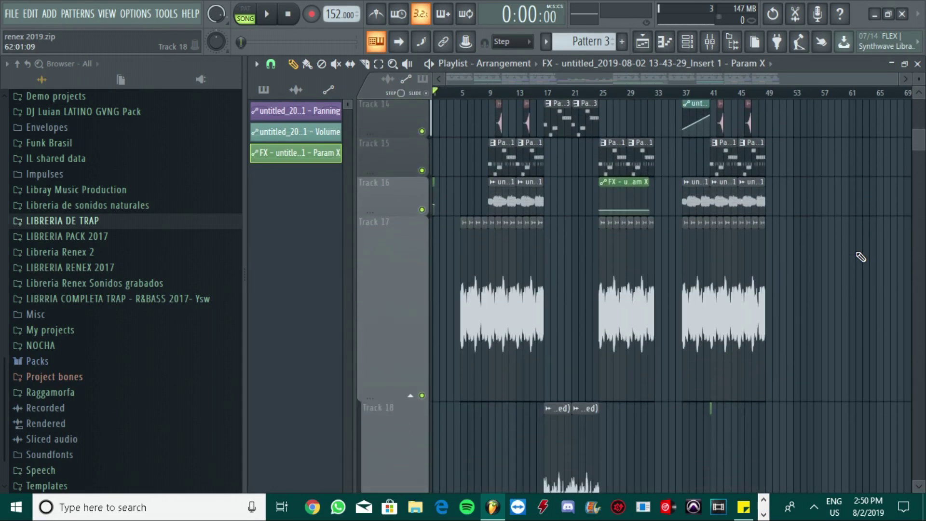
scroll(860, 257, "down", 4)
scroll(860, 257, "up", 10)
scroll(861, 257, "up", 2)
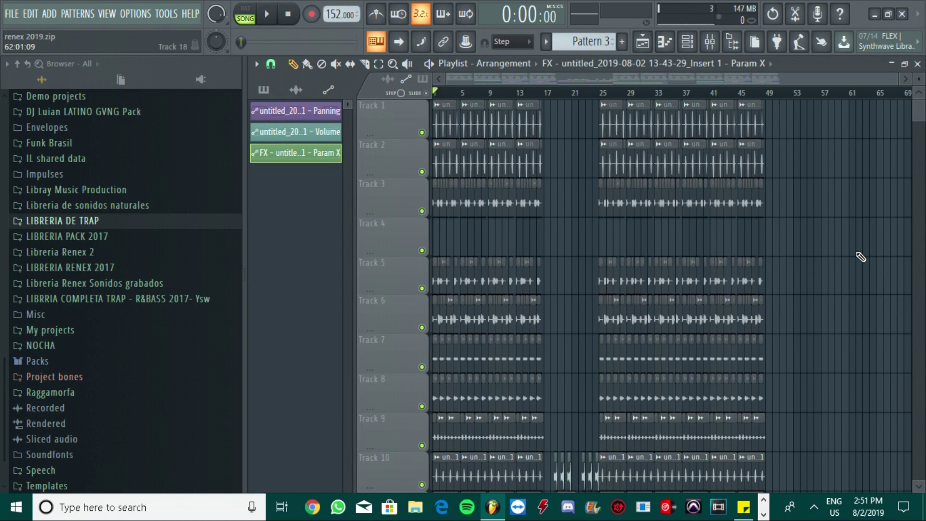
- Play the full arrangement from the beginning with all tracks on
key("space")
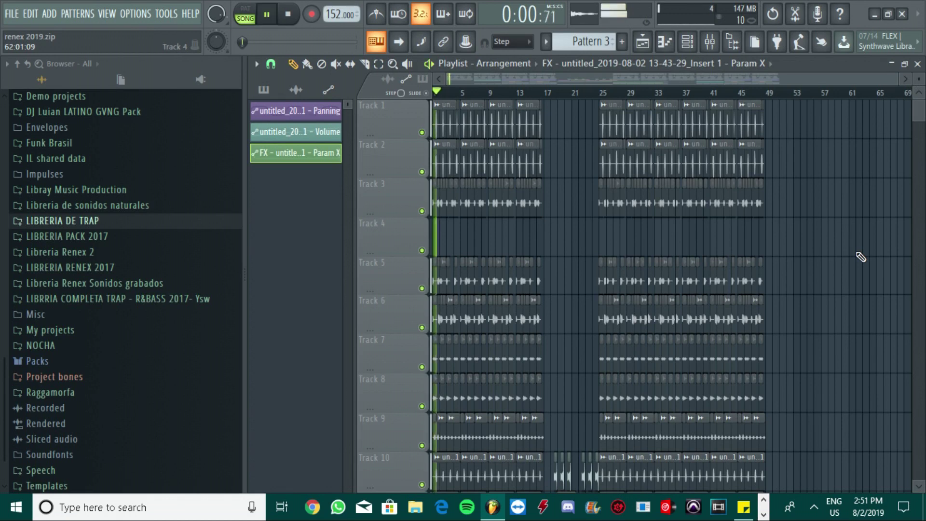